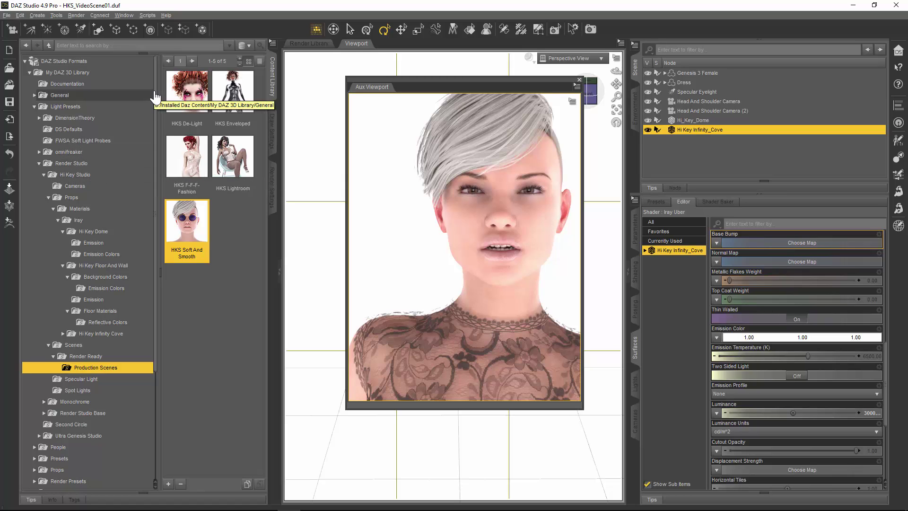
# Show the Hi Key Studio props by opening the Props folder under Light Presets, Render Studio.
pyautogui.click(44, 174)
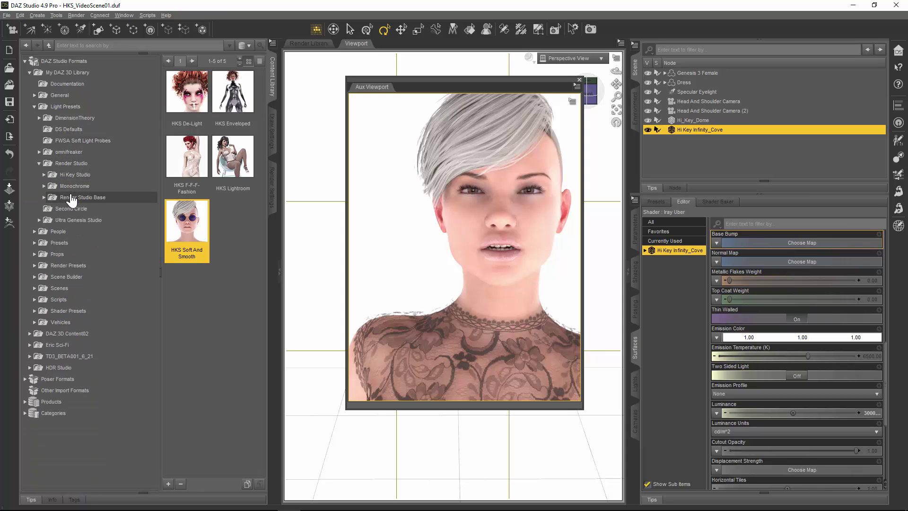
pyautogui.click(39, 164)
pyautogui.click(39, 163)
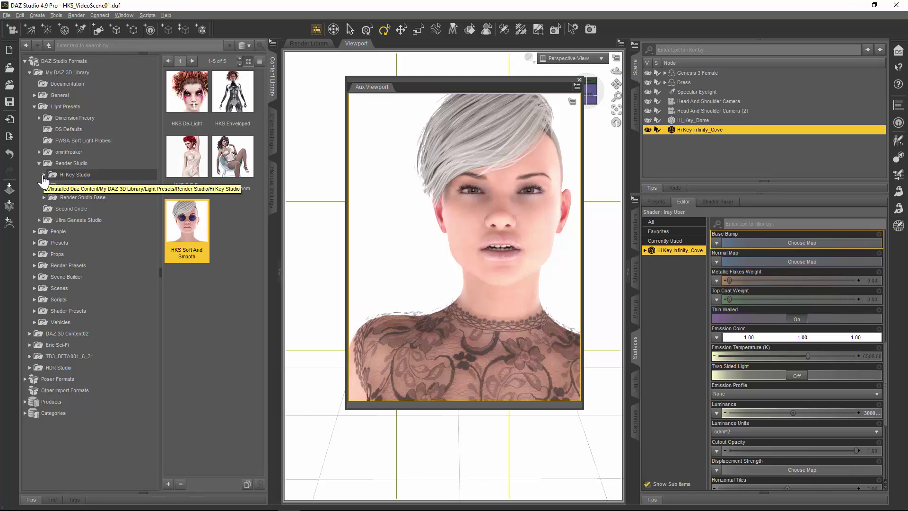
pyautogui.click(43, 174)
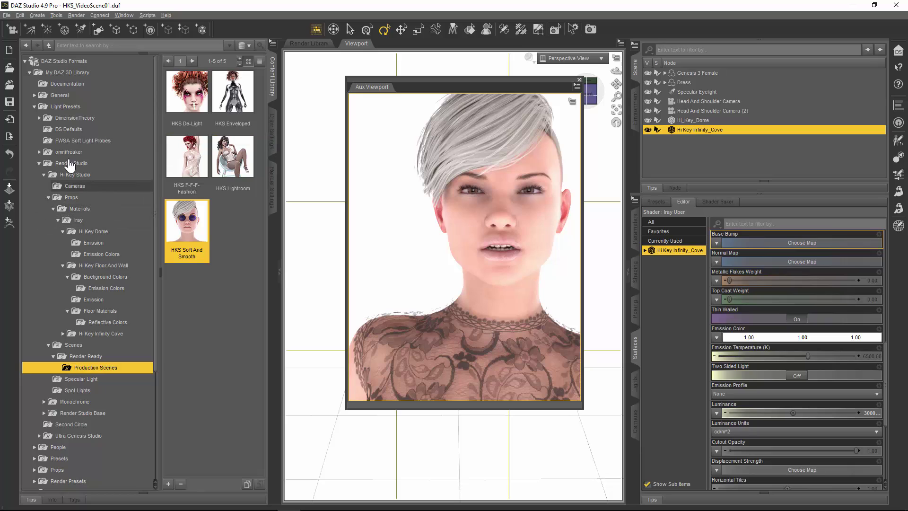
pyautogui.click(85, 199)
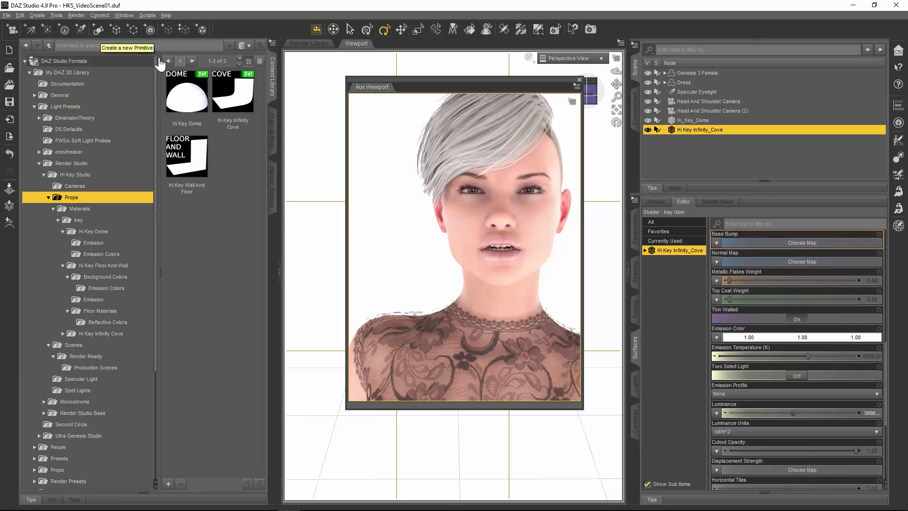
pyautogui.moveTo(192, 98)
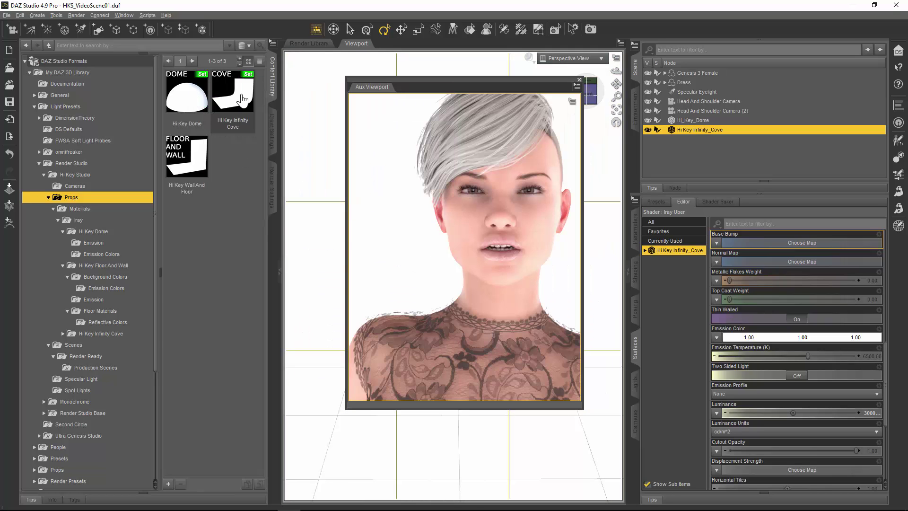
pyautogui.moveTo(200, 165)
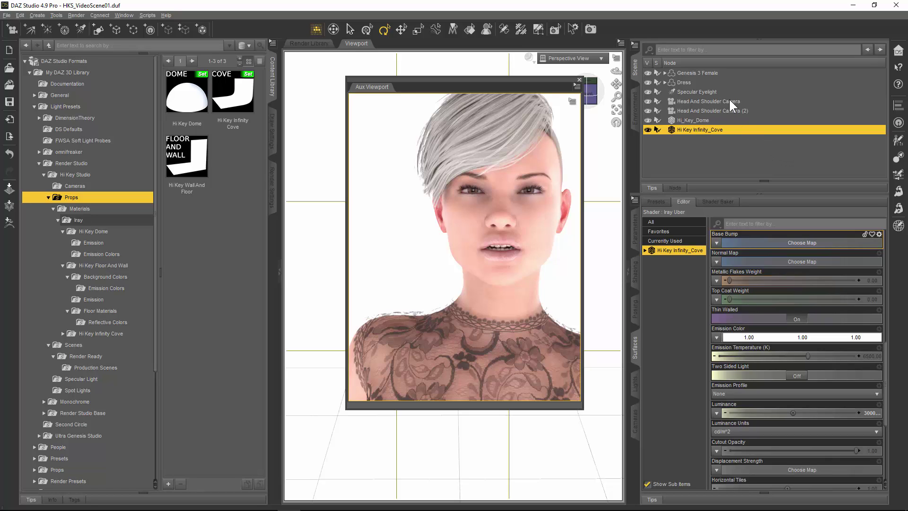
# Delete Head And Shoulder Camera (2), Hi_Key_Dome and Hi Key Infinity_Cove from the scene.
pyautogui.click(727, 112)
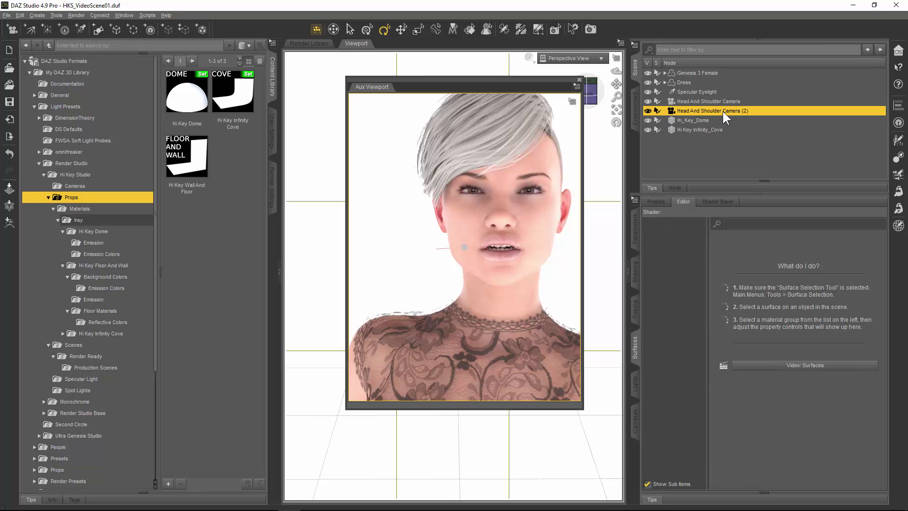
pyautogui.keyDown('shift'); pyautogui.click(710, 129); pyautogui.keyUp('shift')
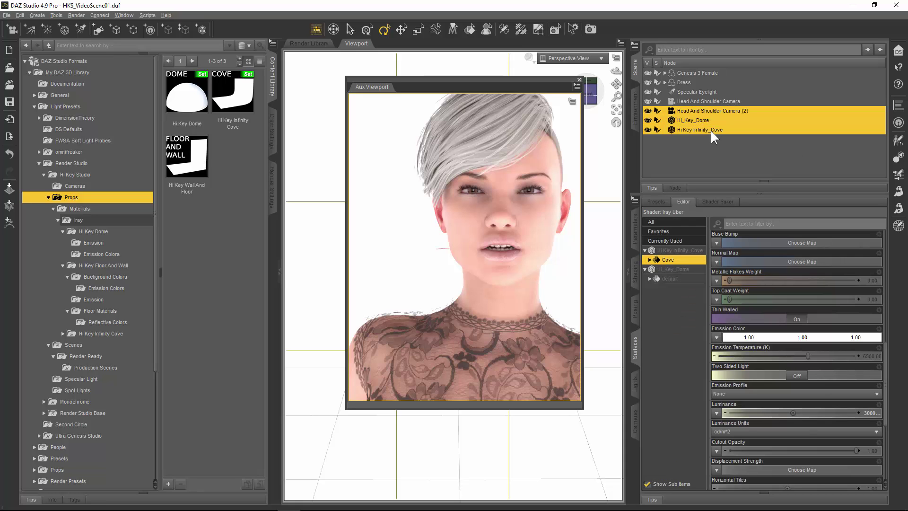
pyautogui.rightClick(710, 129)
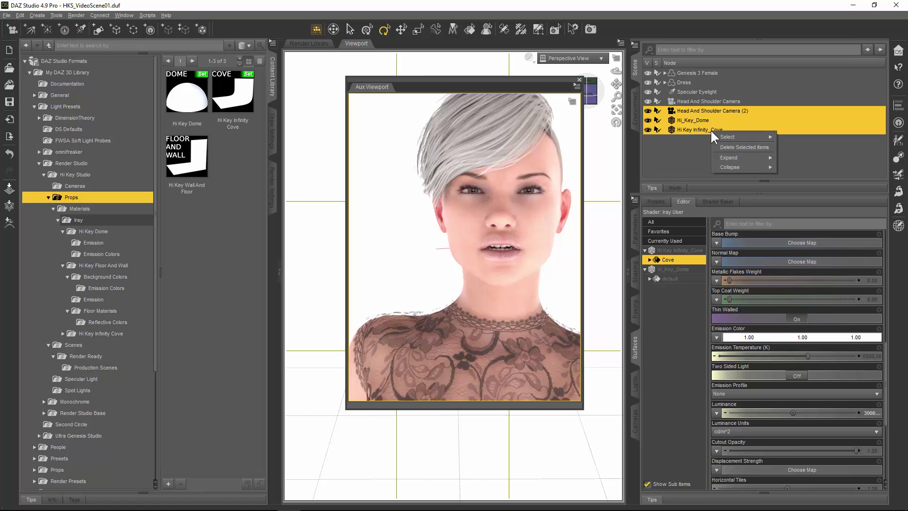
pyautogui.click(727, 145)
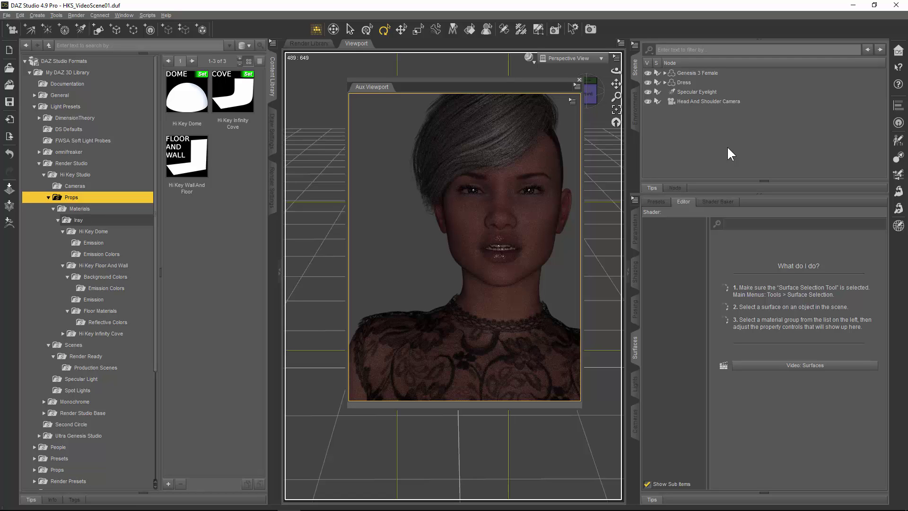
# Load the Hi Key Dome prop into the scene, with Head And Shoulder Camera selected.
pyautogui.click(697, 90)
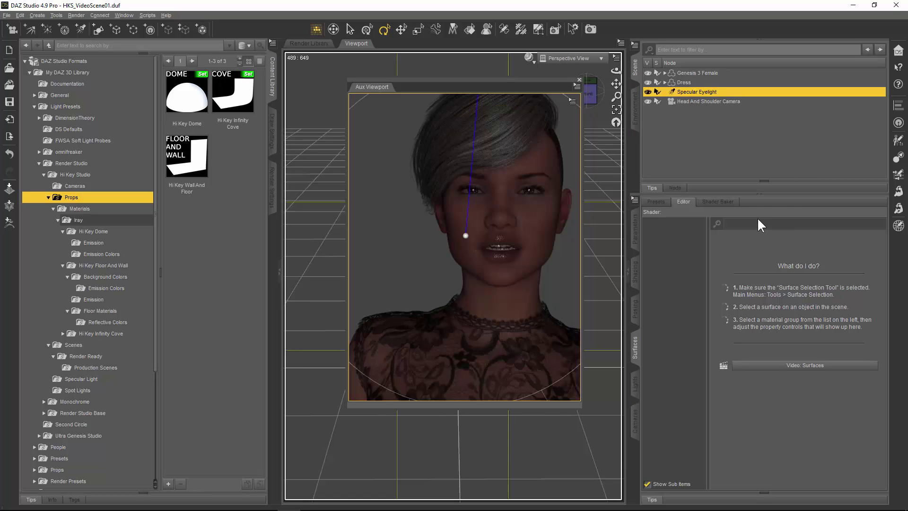
pyautogui.click(728, 102)
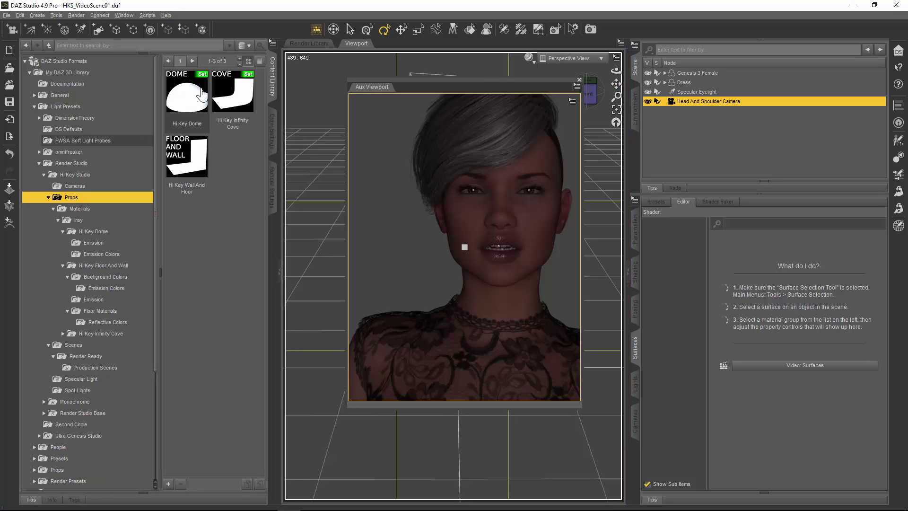
pyautogui.moveTo(192, 98)
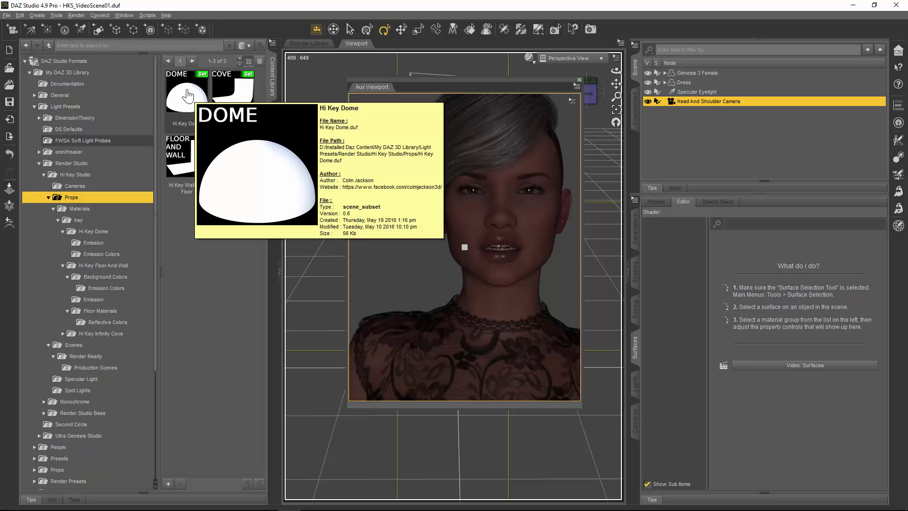
pyautogui.doubleClick(187, 91)
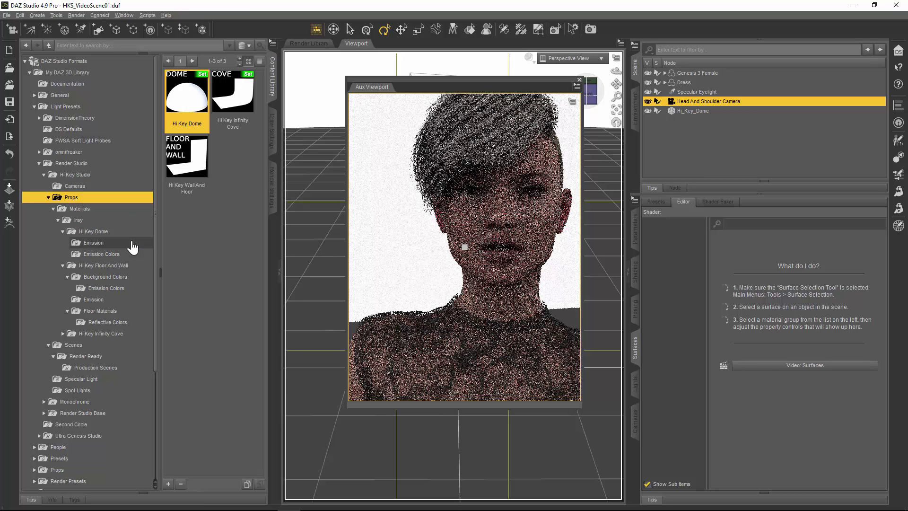
# Look through the Hi Key Dome's Iray Emission and Emission Colors material presets.
pyautogui.click(108, 234)
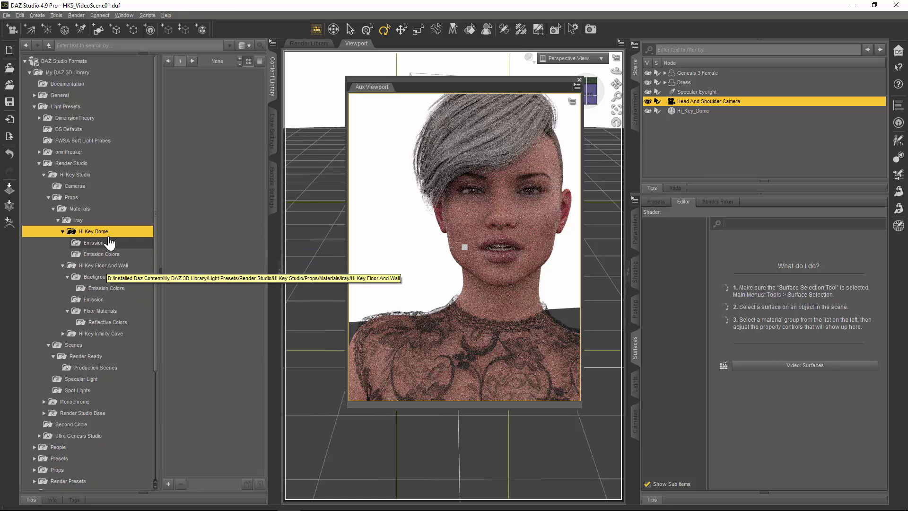
pyautogui.click(106, 243)
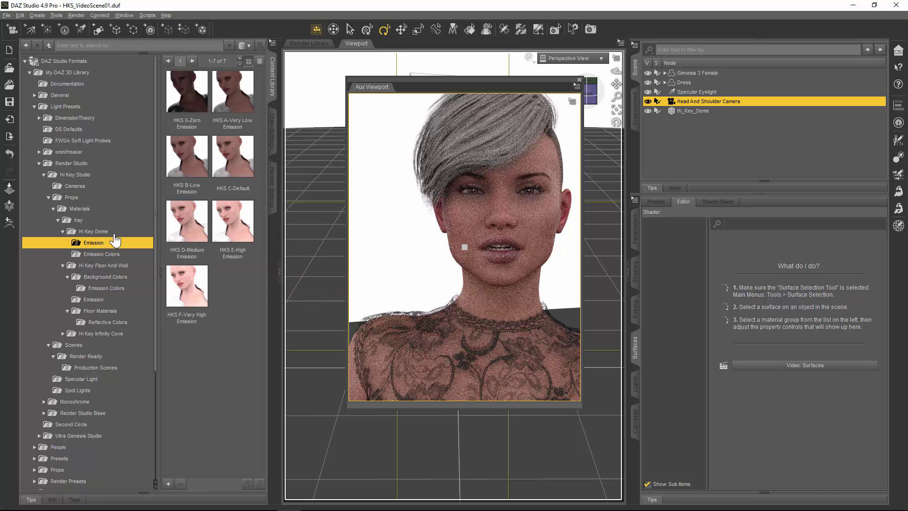
pyautogui.moveTo(245, 96)
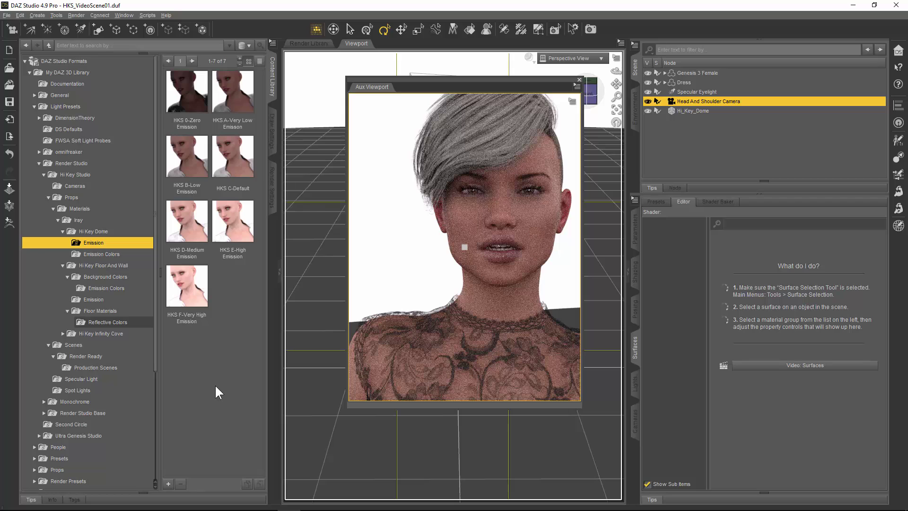
pyautogui.click(108, 255)
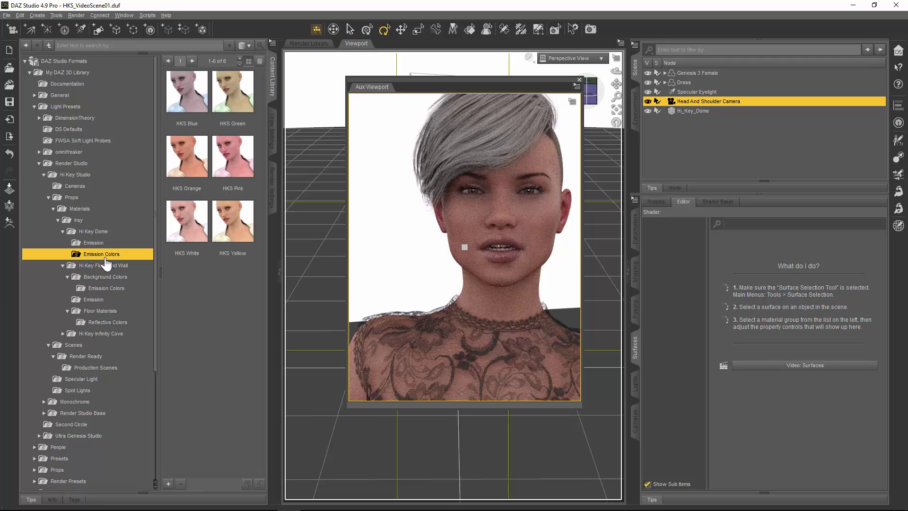
pyautogui.click(104, 243)
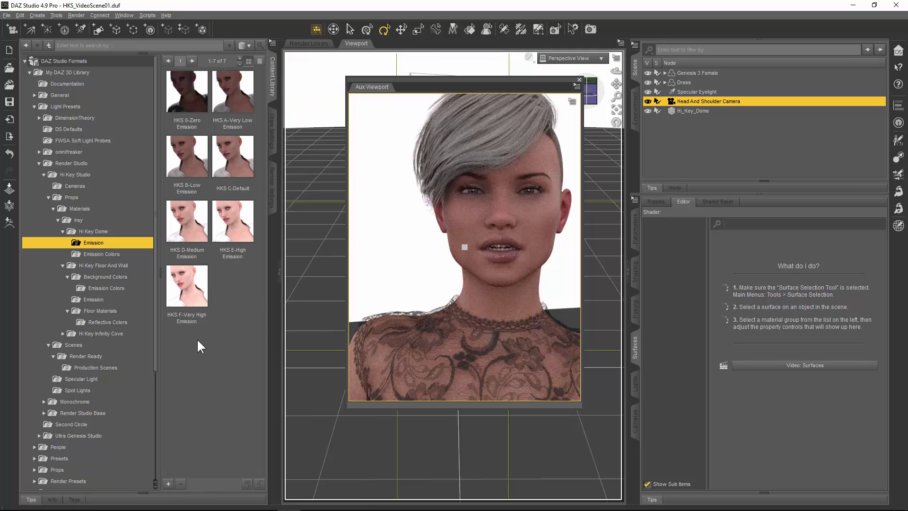
# Apply the HKS E-High Emission preset to the default surface of Hi_Key_Dome.
pyautogui.doubleClick(246, 215)
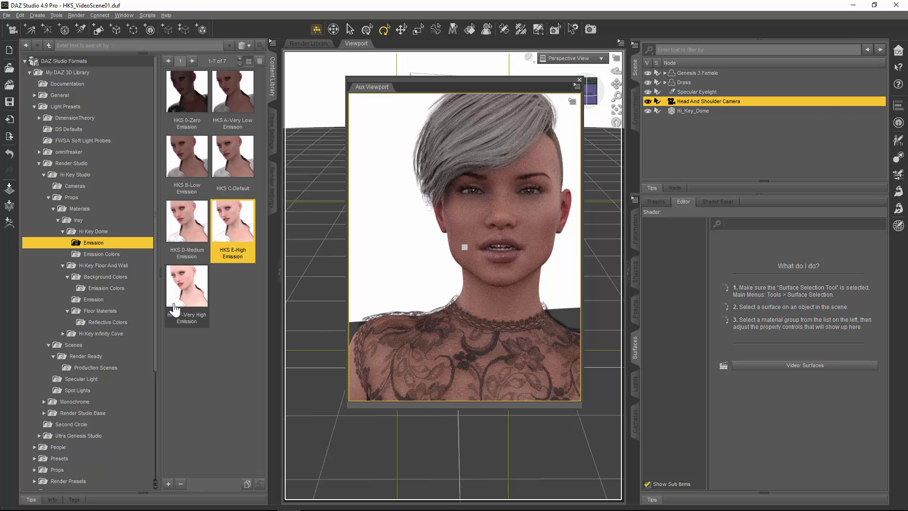
pyautogui.moveTo(174, 308)
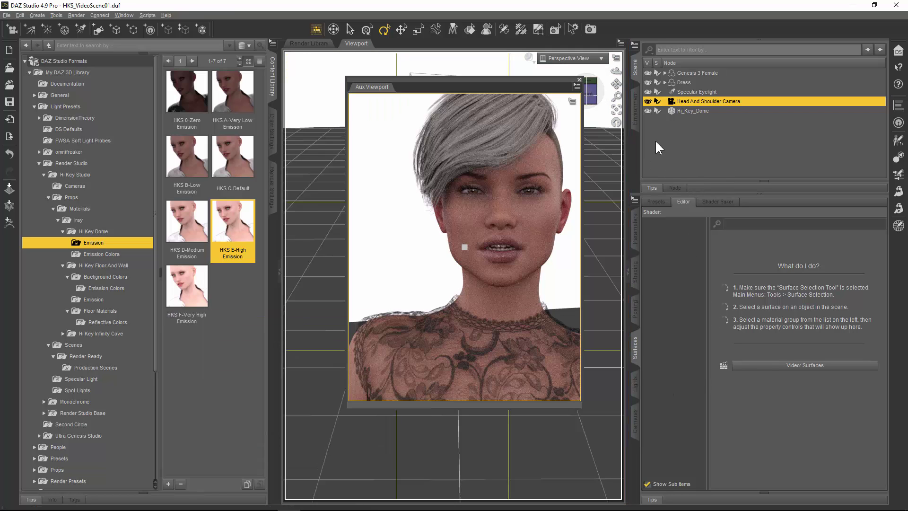
pyautogui.click(697, 111)
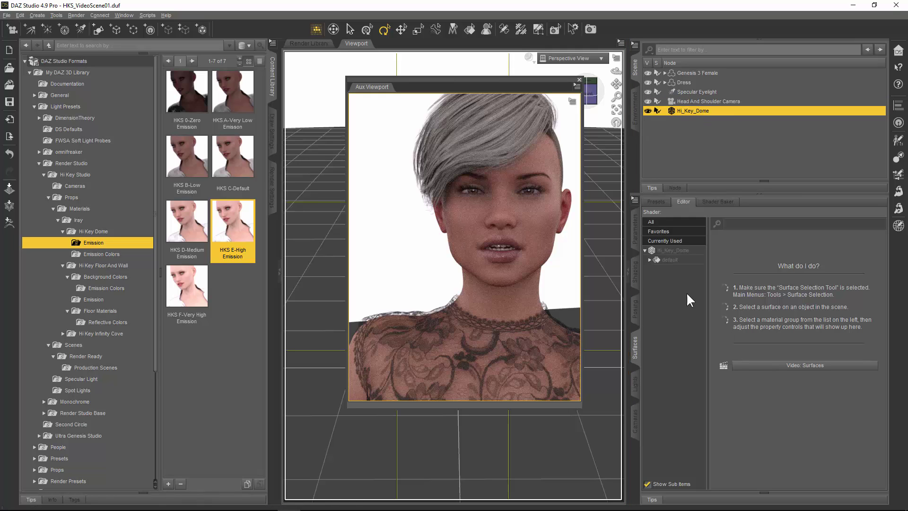
pyautogui.click(684, 259)
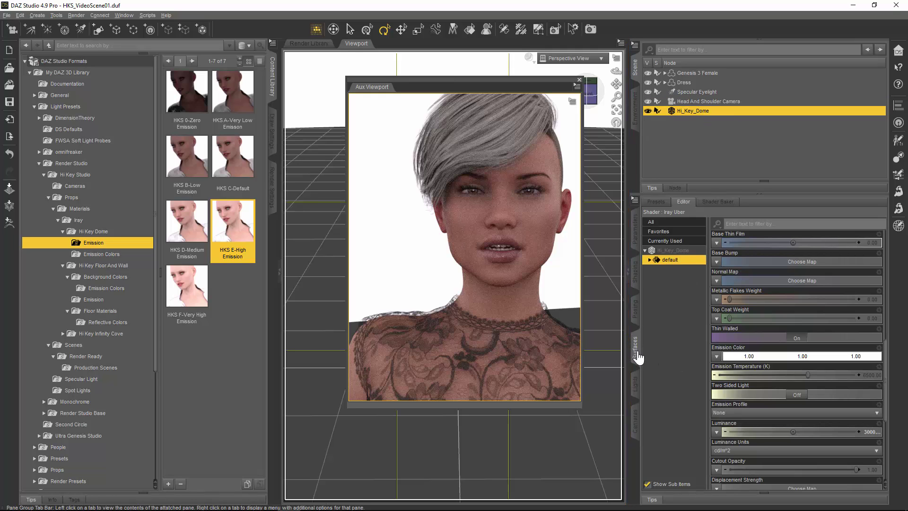
pyautogui.doubleClick(234, 231)
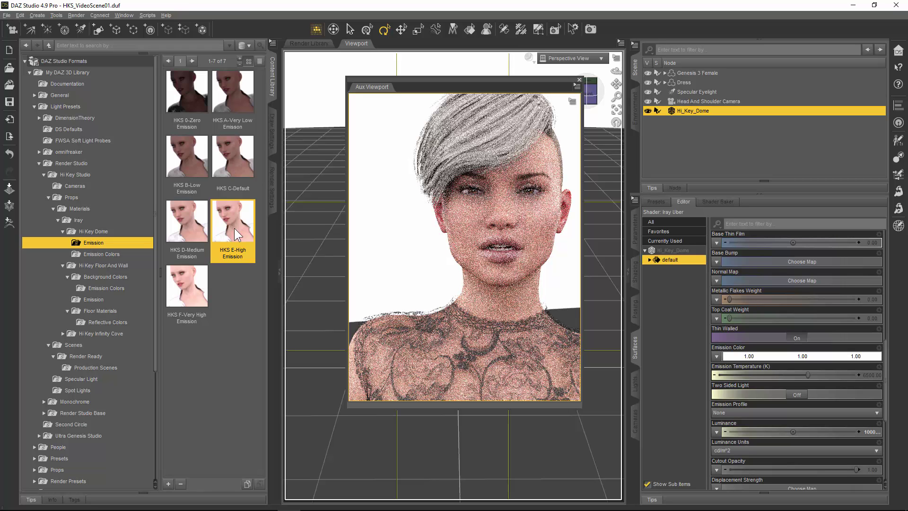
# Switch the dome's emission through the HKS F-Very High and HKS 0-Zero presets, ending on HKS C-Default.
pyautogui.doubleClick(196, 296)
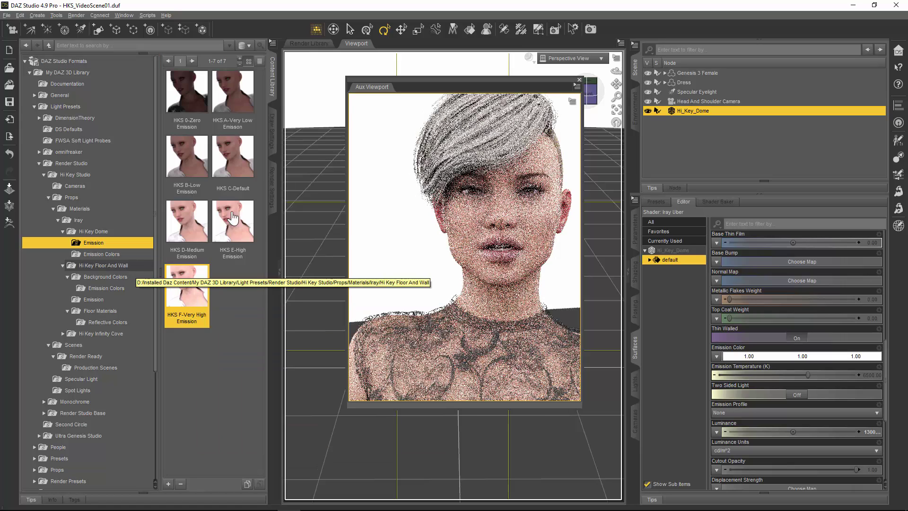
pyautogui.doubleClick(185, 89)
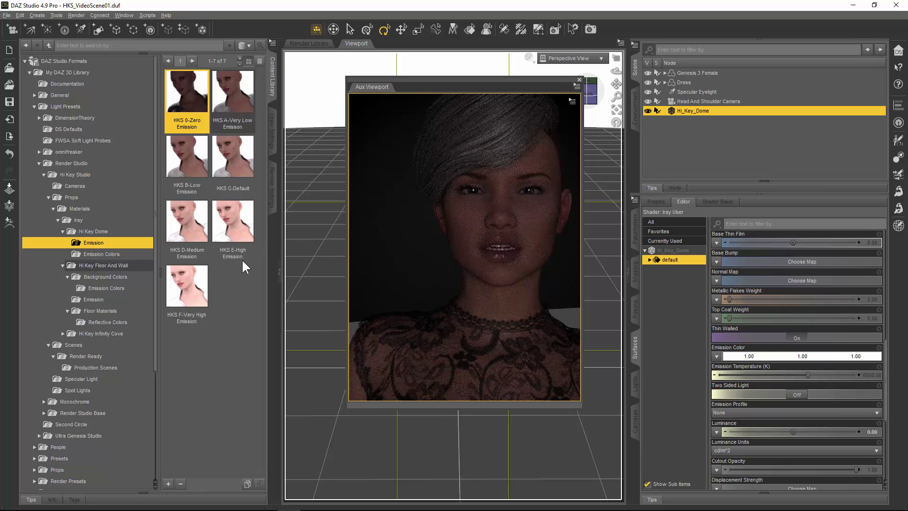
pyautogui.click(246, 173)
pyautogui.doubleClick(246, 169)
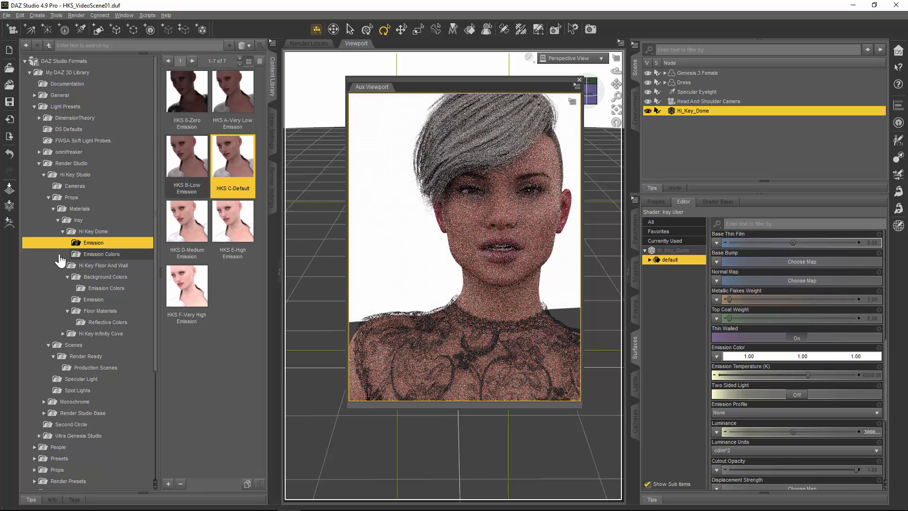
# Switch the dome's emission color through the HKS Orange and HKS Blue presets, ending on HKS White.
pyautogui.click(112, 256)
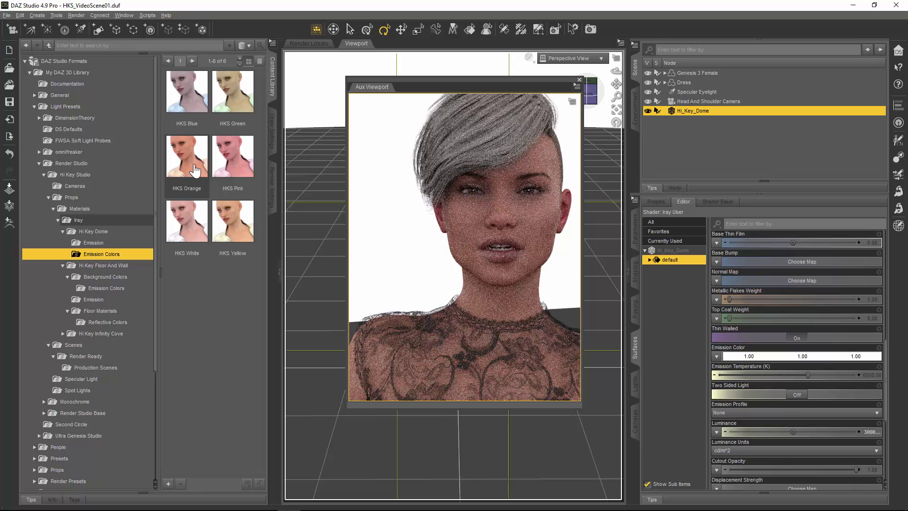
pyautogui.moveTo(196, 170)
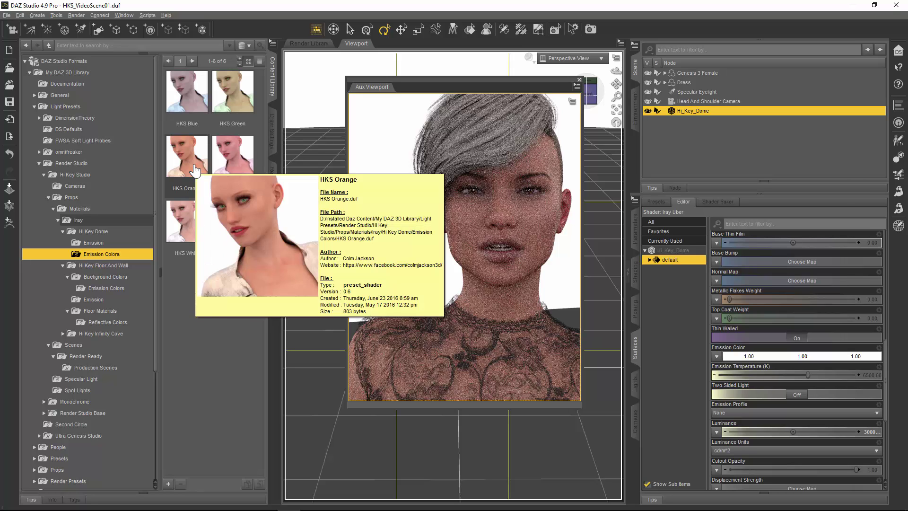
pyautogui.doubleClick(195, 170)
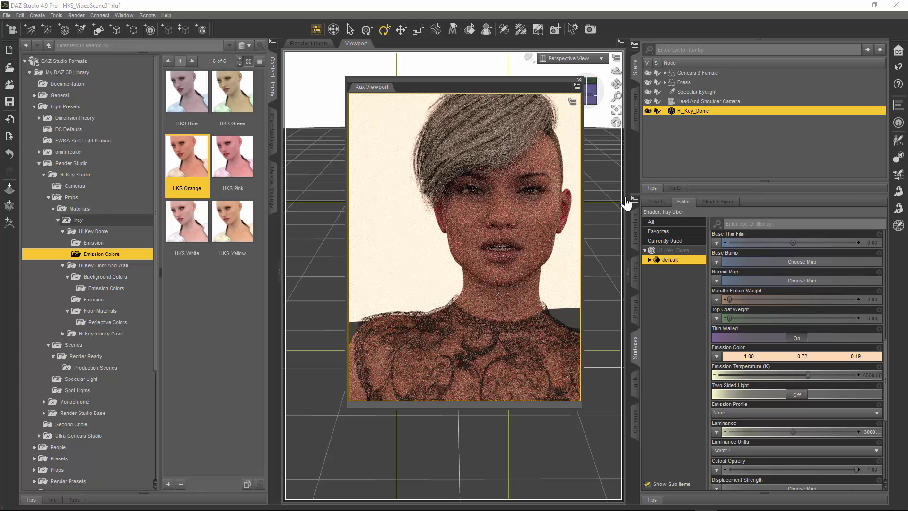
pyautogui.click(195, 102)
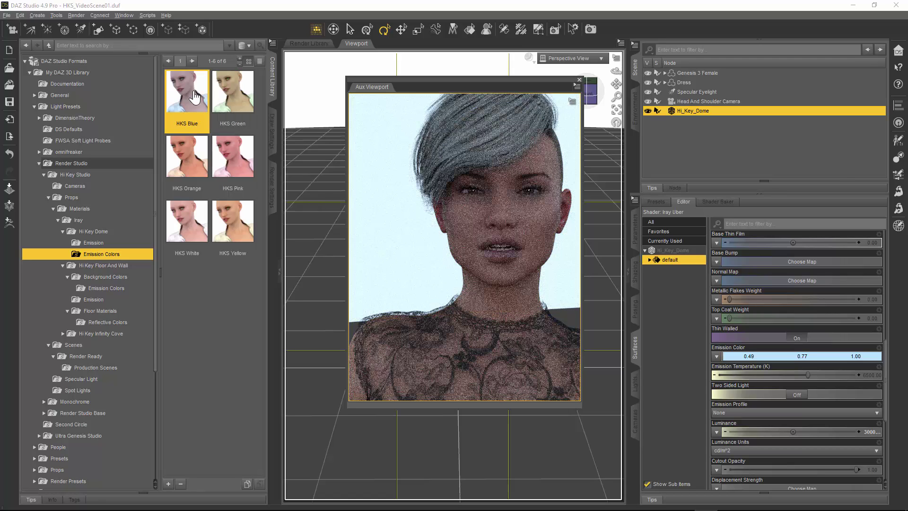
pyautogui.doubleClick(199, 232)
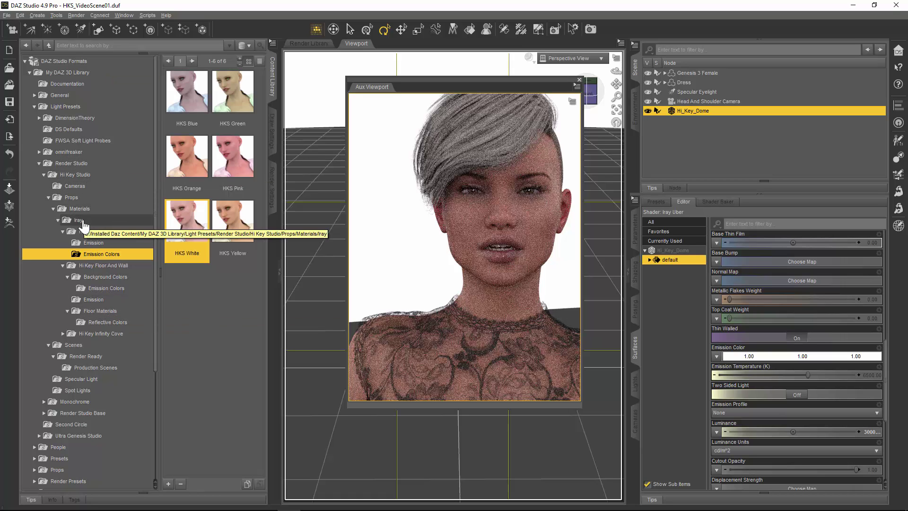
# Load the Hi Key Wall And Floor prop from the Hi Key Studio Props folder into the scene.
pyautogui.click(112, 198)
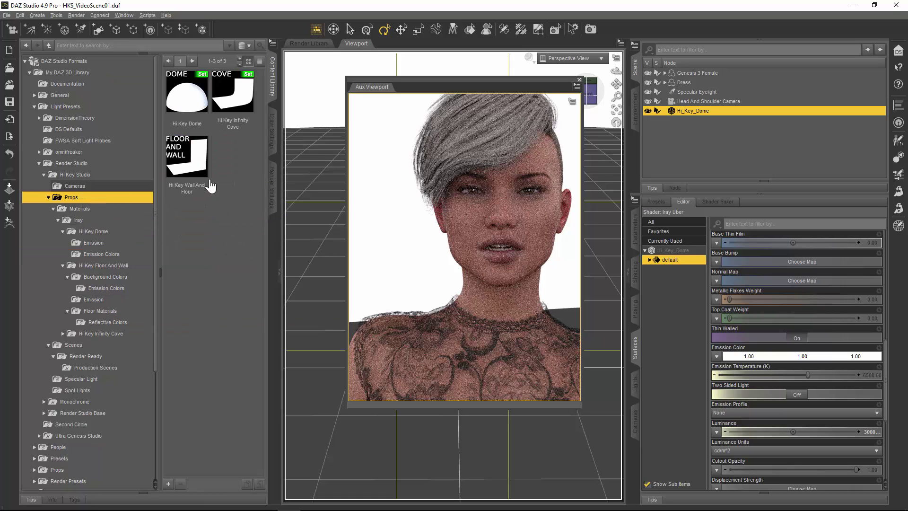
pyautogui.moveTo(180, 168)
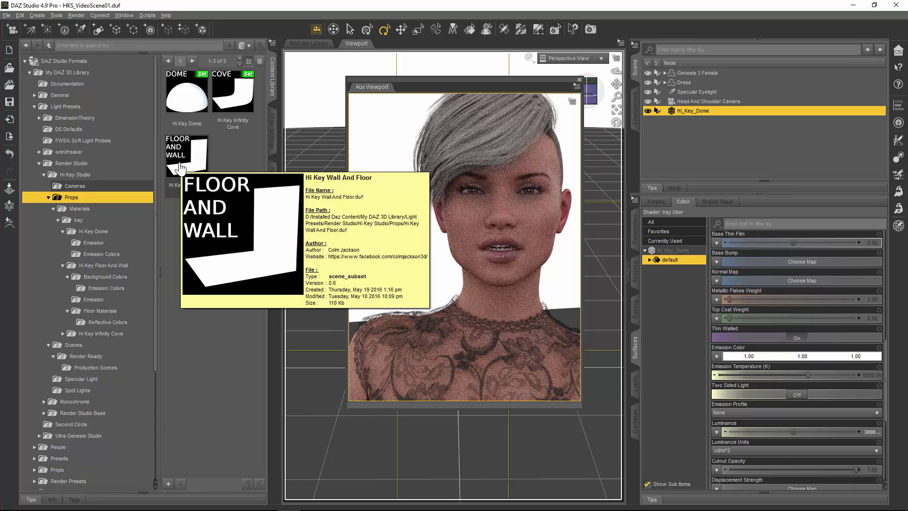
pyautogui.doubleClick(181, 167)
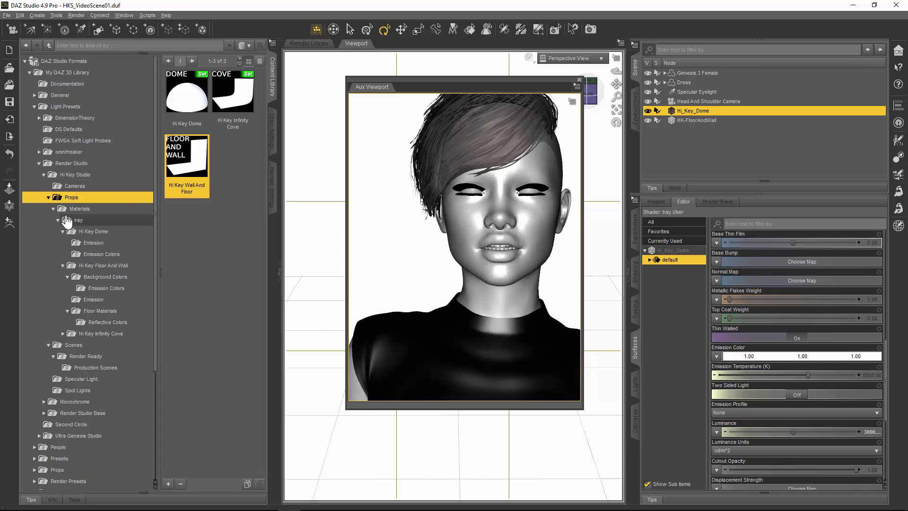
# Look through the Emission, Floor Materials and Reflective Colors presets for the Hi Key Floor And Wall prop.
pyautogui.click(49, 198)
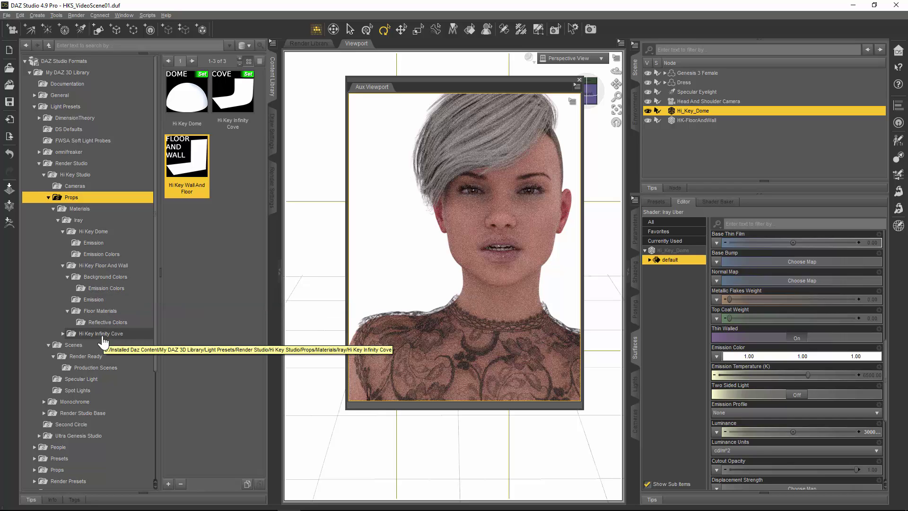
pyautogui.click(103, 301)
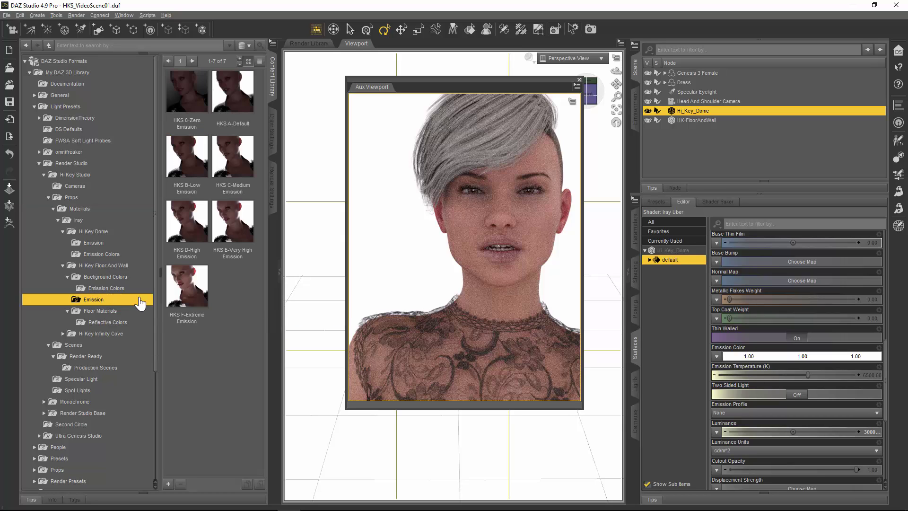
pyautogui.click(114, 312)
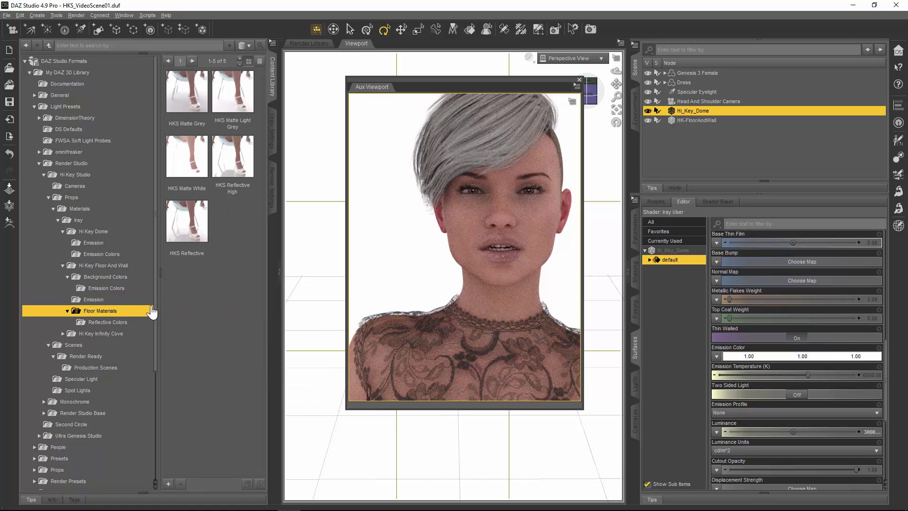
pyautogui.click(110, 322)
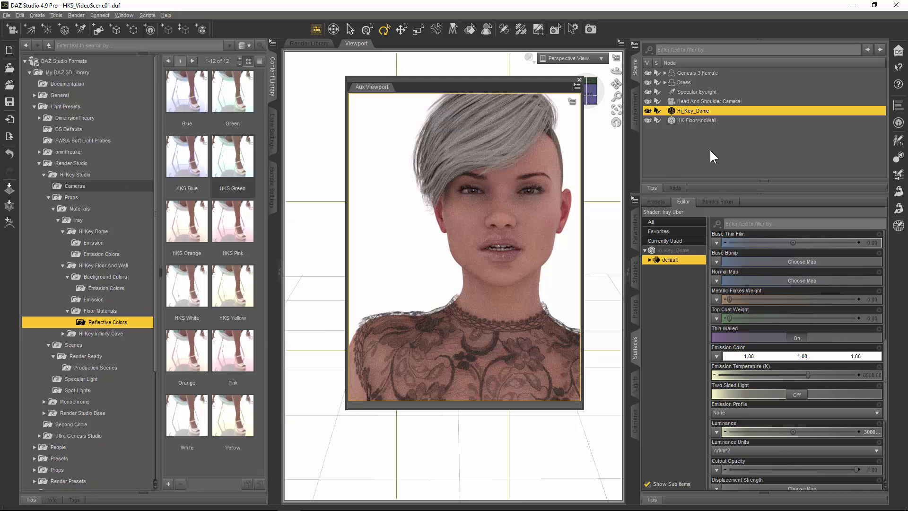
# Apply the HKS D-High Emission preset from the Hi Key Floor And Wall materials to the Background surface of HK-FloorAndWall.
pyautogui.click(709, 121)
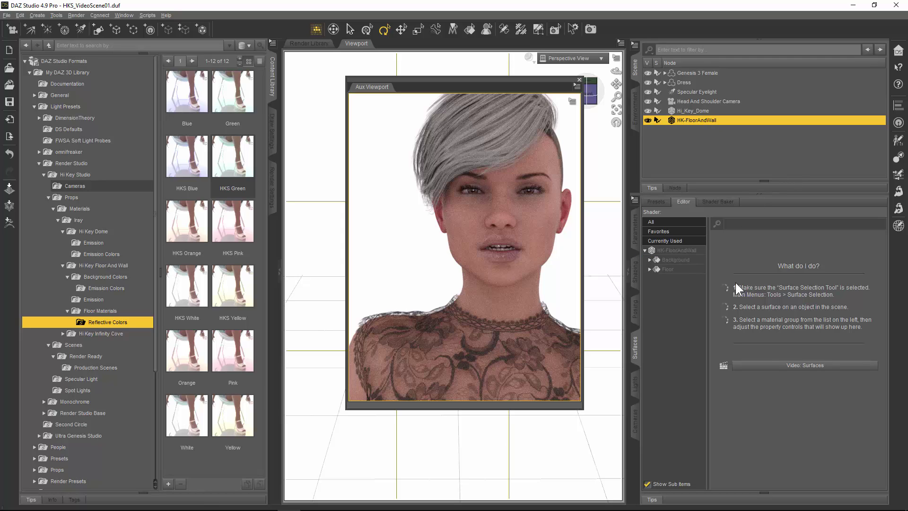
pyautogui.click(687, 260)
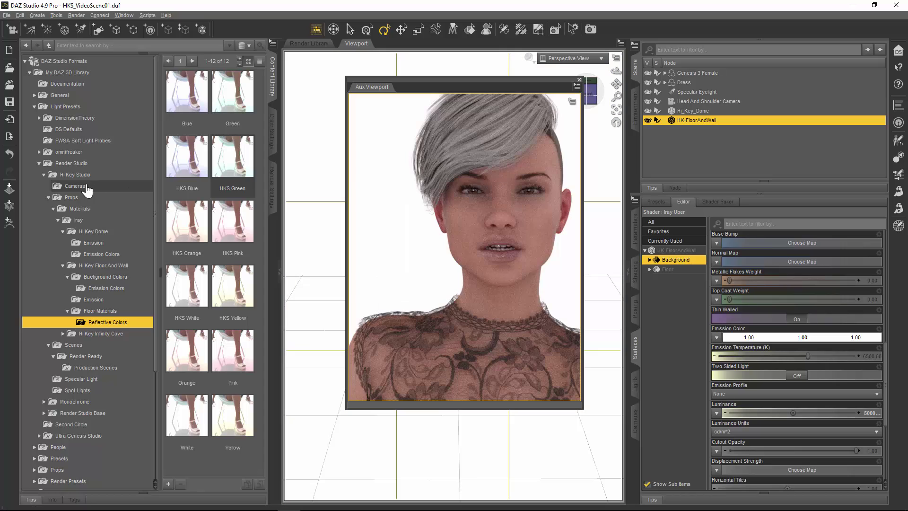
pyautogui.click(99, 300)
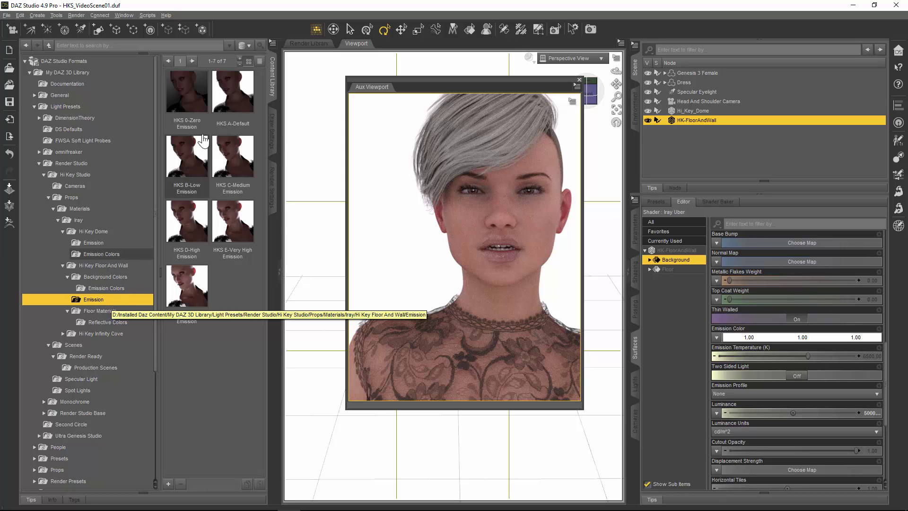
pyautogui.moveTo(246, 95)
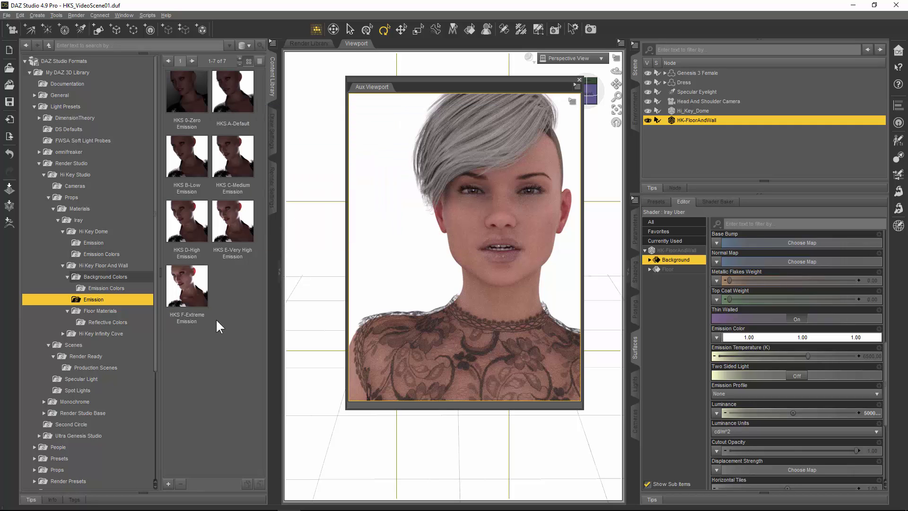
pyautogui.moveTo(188, 227)
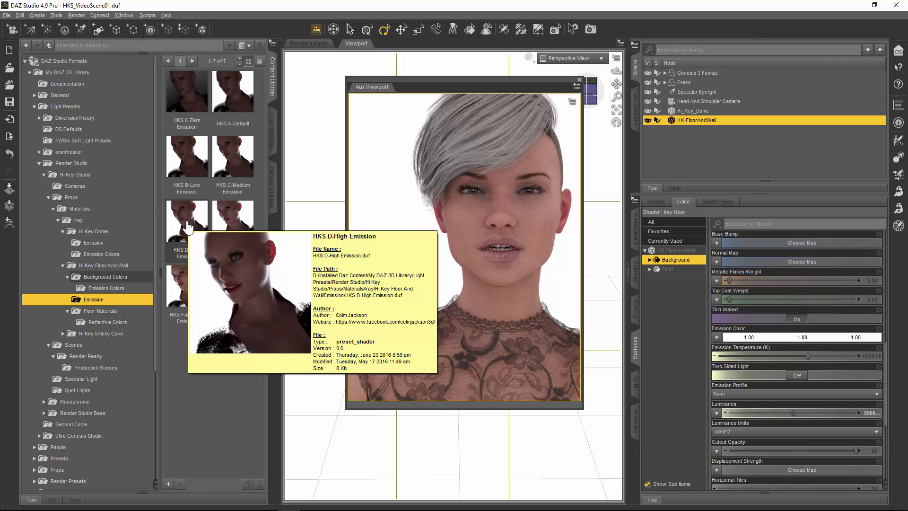
pyautogui.moveTo(188, 226); pyautogui.dragTo(446, 260)
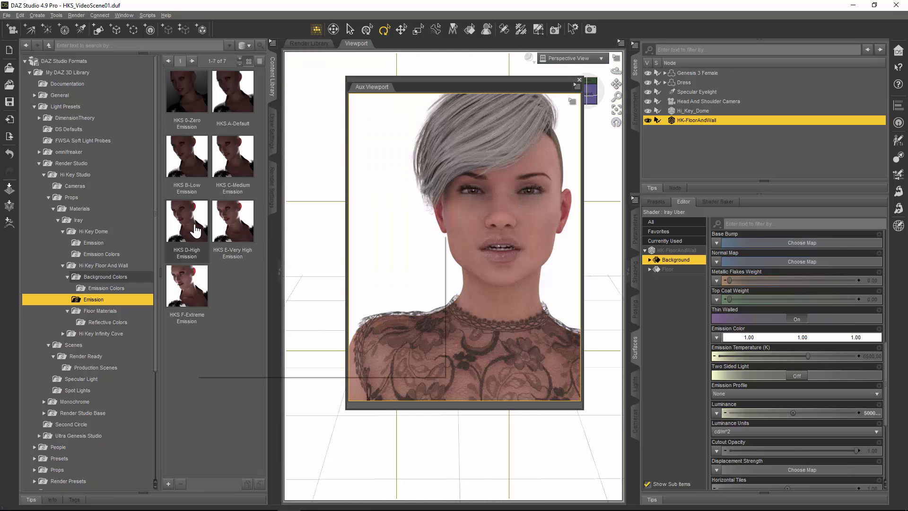
pyautogui.doubleClick(193, 225)
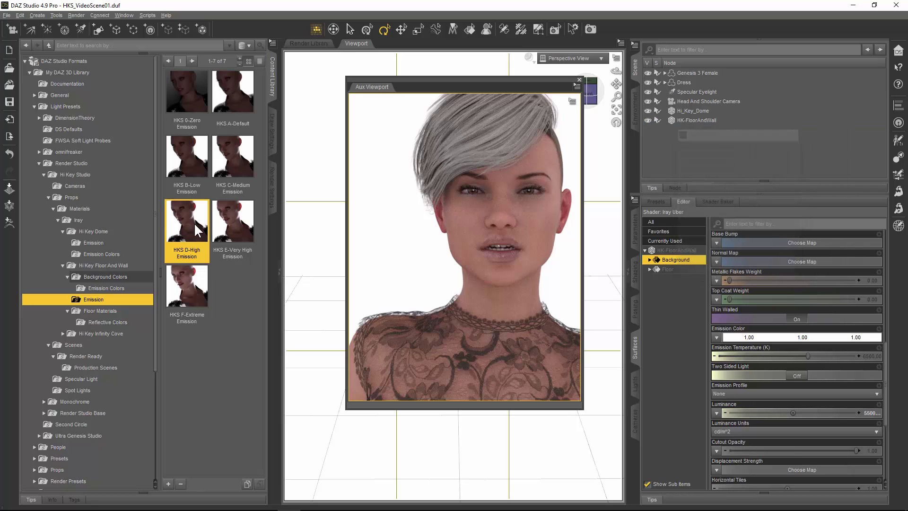
# Try the HKS F-Extreme Emission preset on the Background surface and return it to HKS D-High Emission.
pyautogui.moveTo(192, 225)
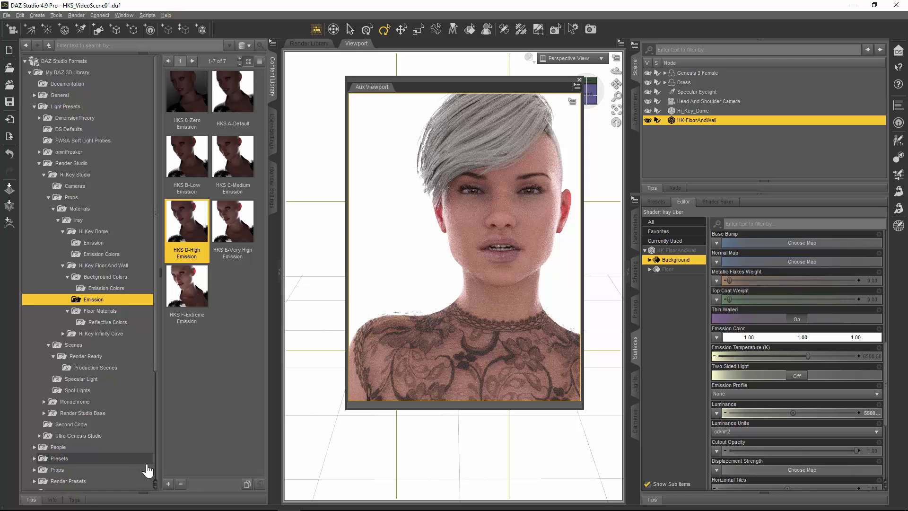
pyautogui.doubleClick(192, 299)
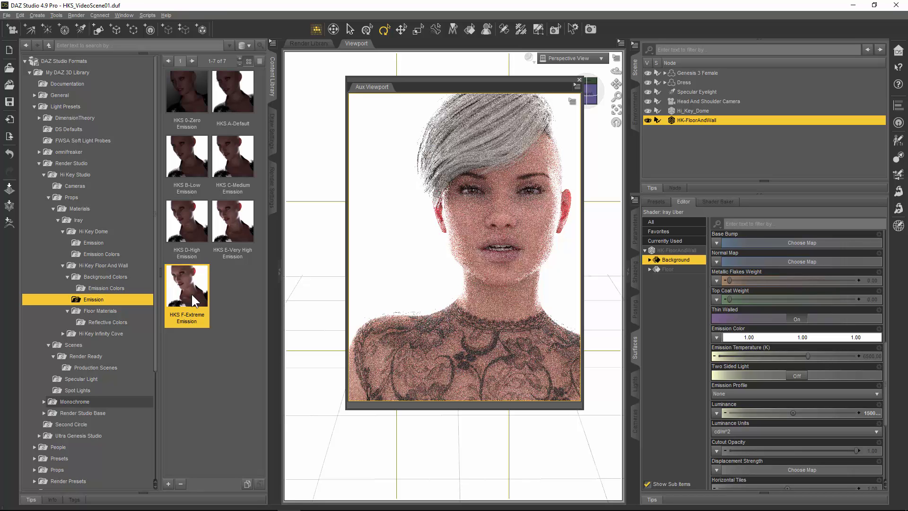
pyautogui.doubleClick(189, 221)
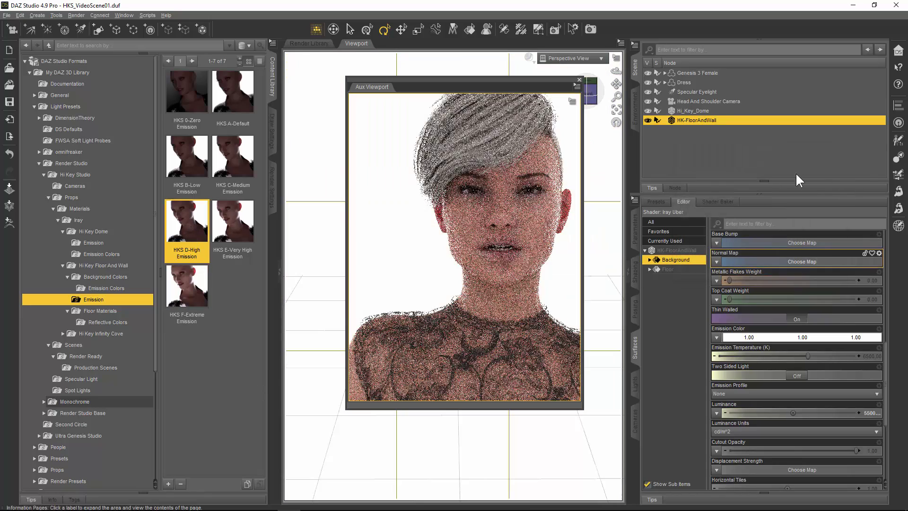
# Apply the HKS E-High Emission preset from the Hi Key Dome materials to the default surface of Hi_Key_Dome.
pyautogui.click(708, 111)
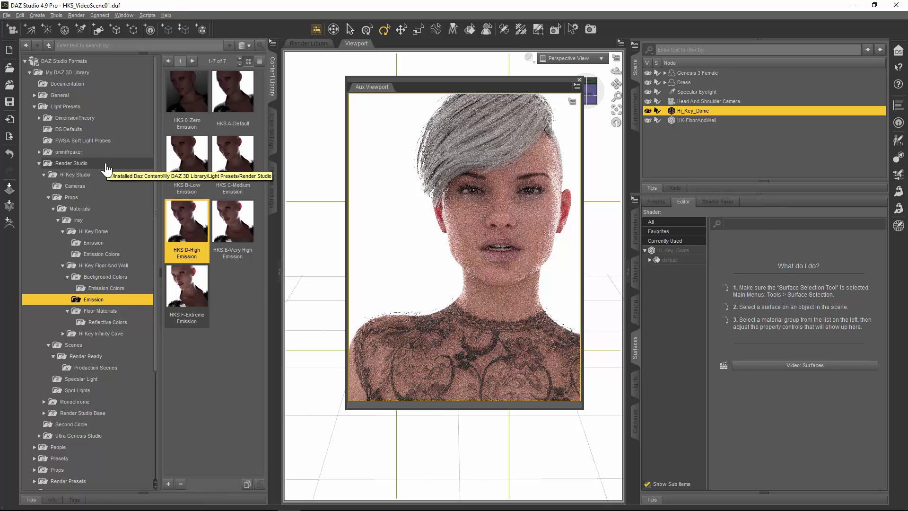
pyautogui.click(106, 243)
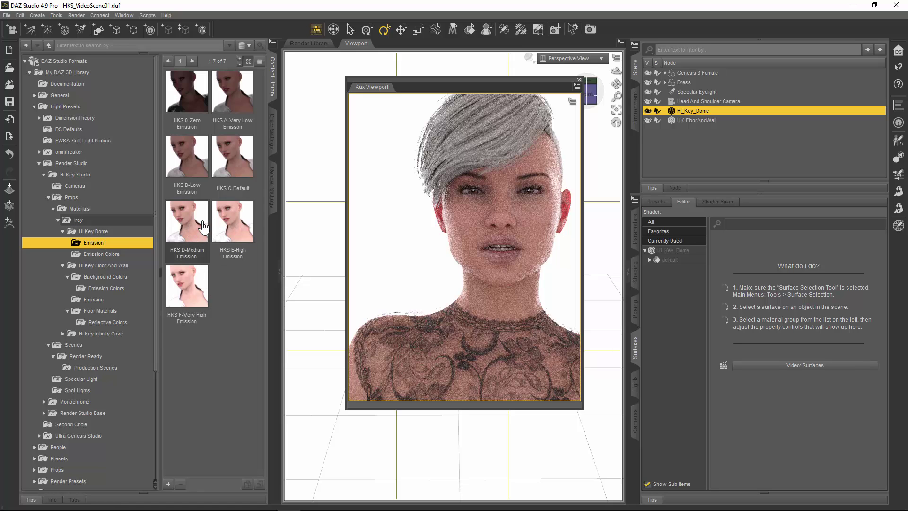
pyautogui.doubleClick(240, 228)
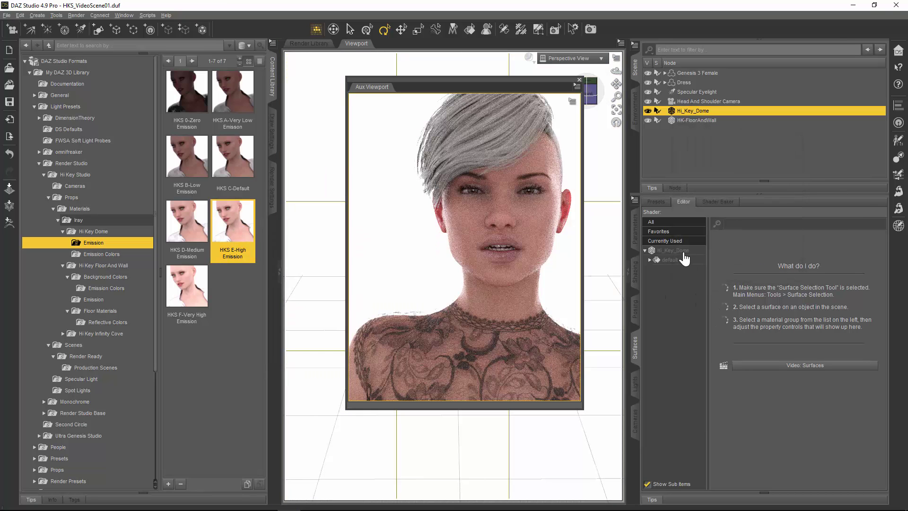
pyautogui.click(693, 261)
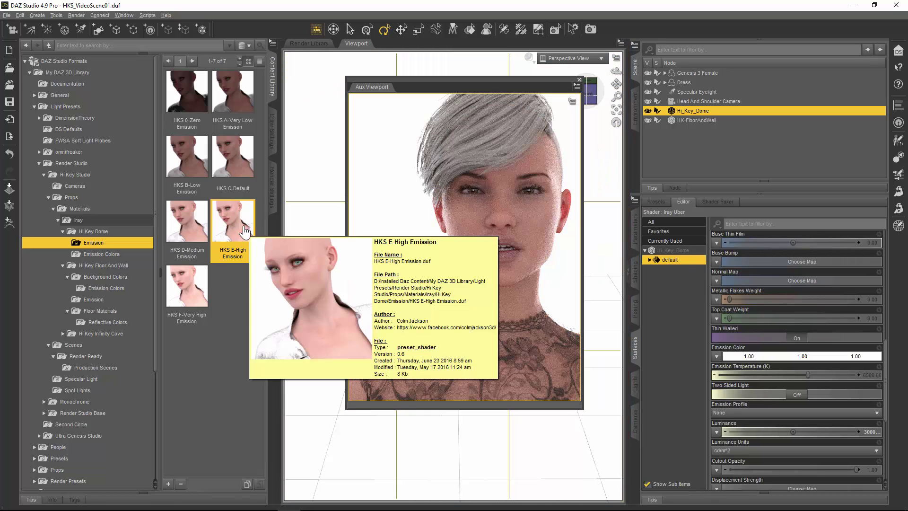
pyautogui.doubleClick(249, 233)
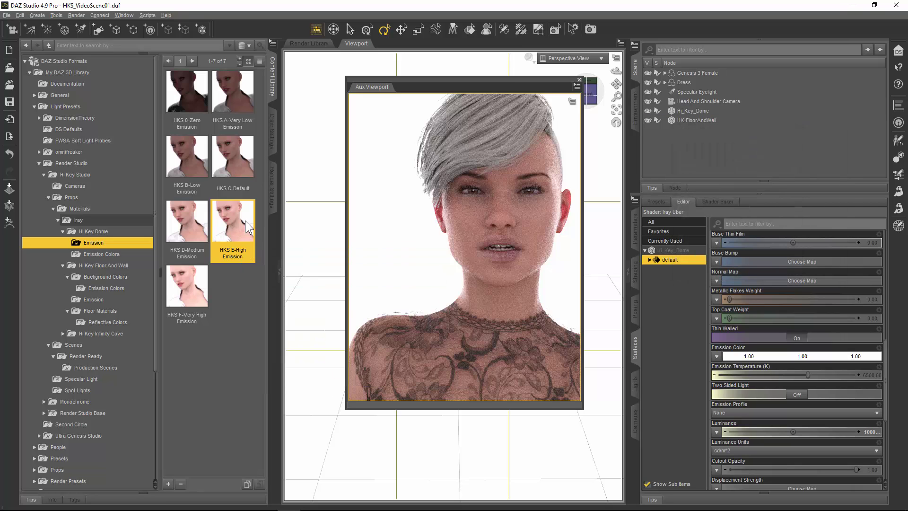
pyautogui.doubleClick(244, 222)
pyautogui.moveTo(246, 226)
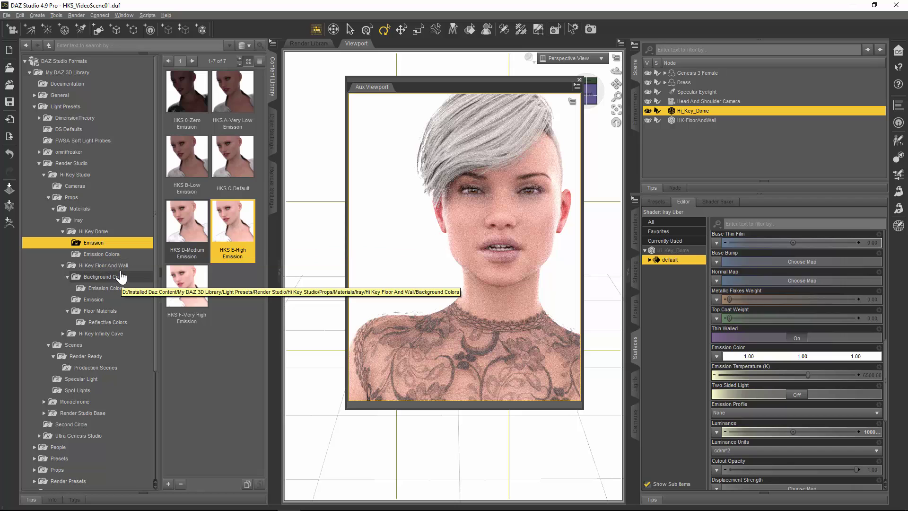
# Switch the emission color of HK-FloorAndWall's Background surface through the HKS Light Blue and HKS Orange presets, ending on HKS Green.
pyautogui.click(67, 277)
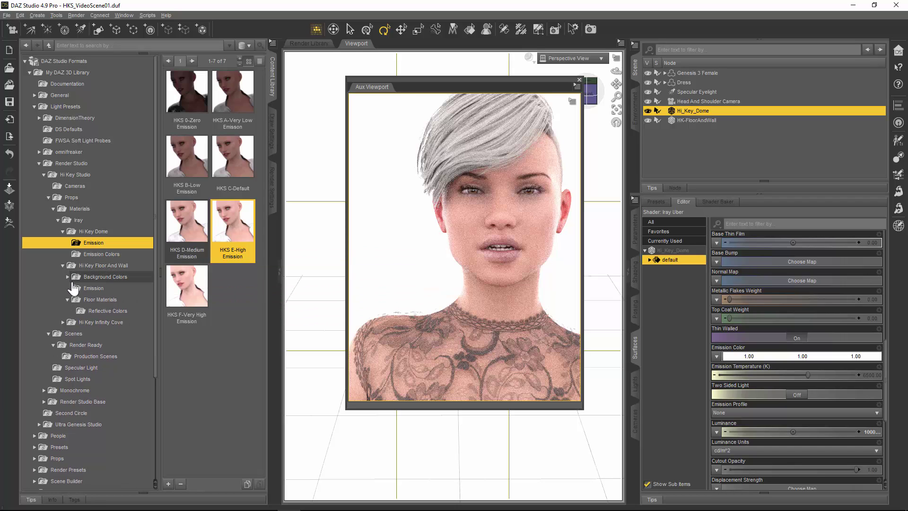
pyautogui.click(68, 277)
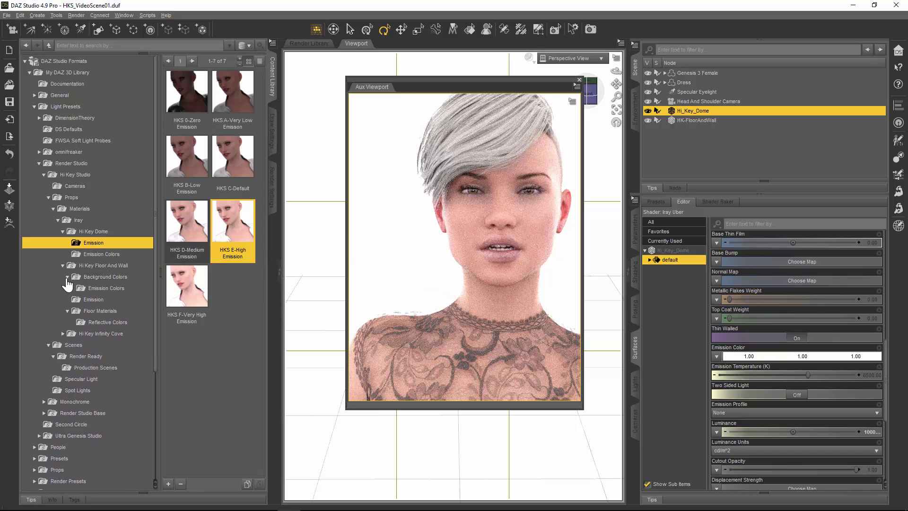
pyautogui.click(107, 289)
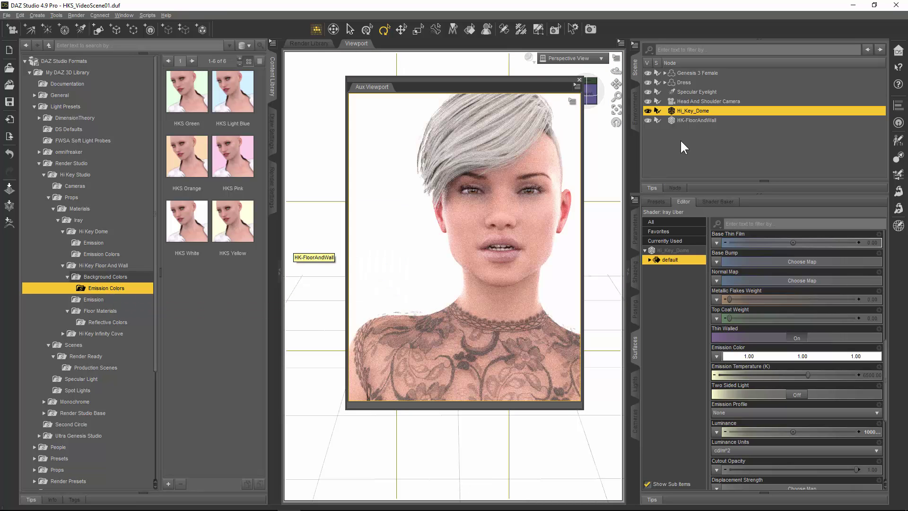
pyautogui.click(699, 120)
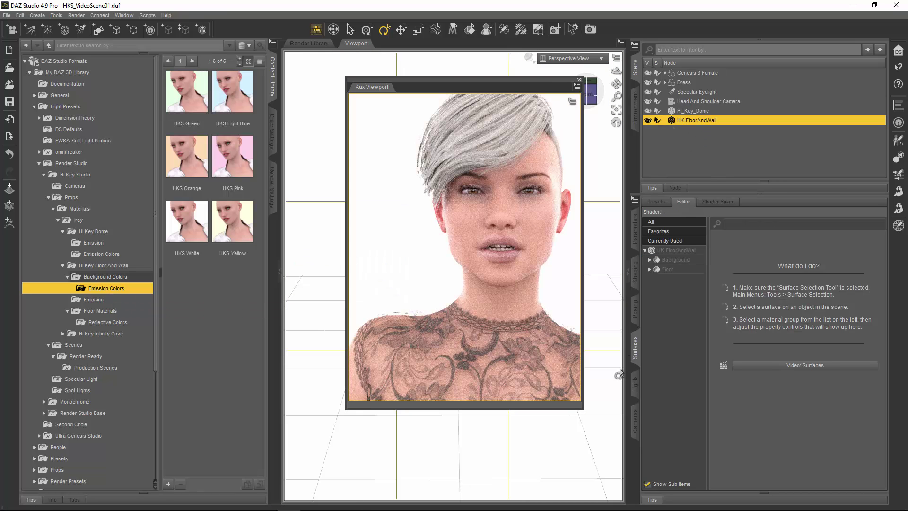
pyautogui.click(686, 260)
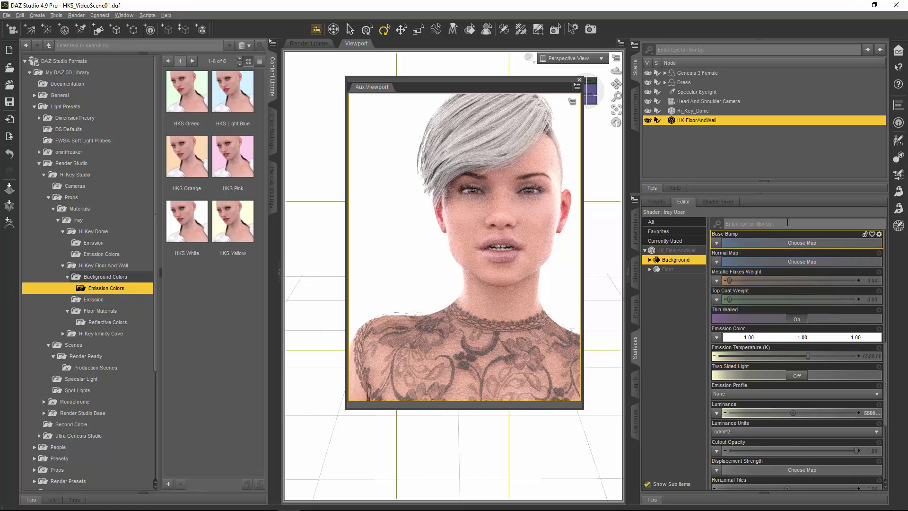
pyautogui.doubleClick(251, 105)
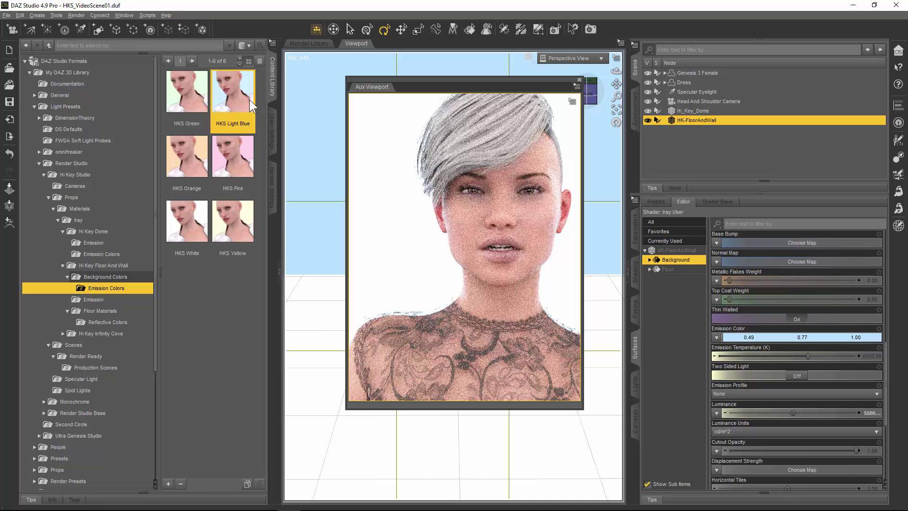
pyautogui.doubleClick(192, 172)
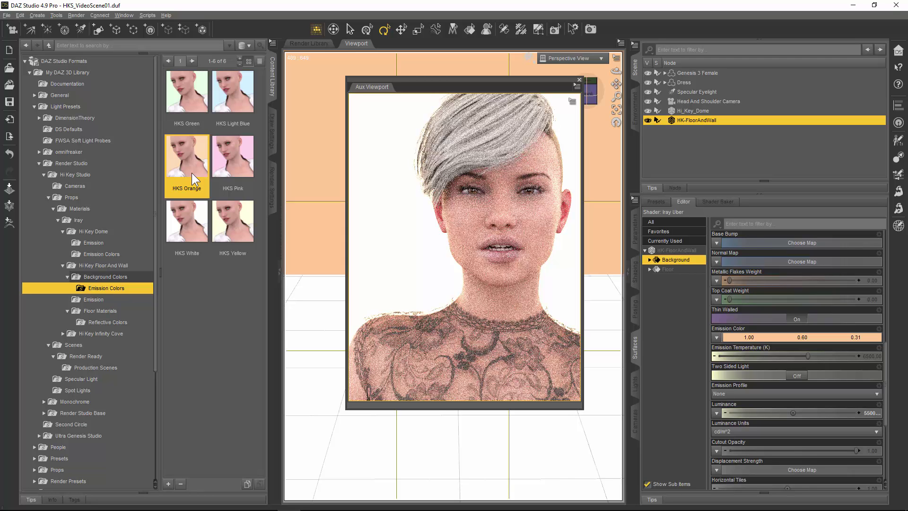
pyautogui.doubleClick(177, 99)
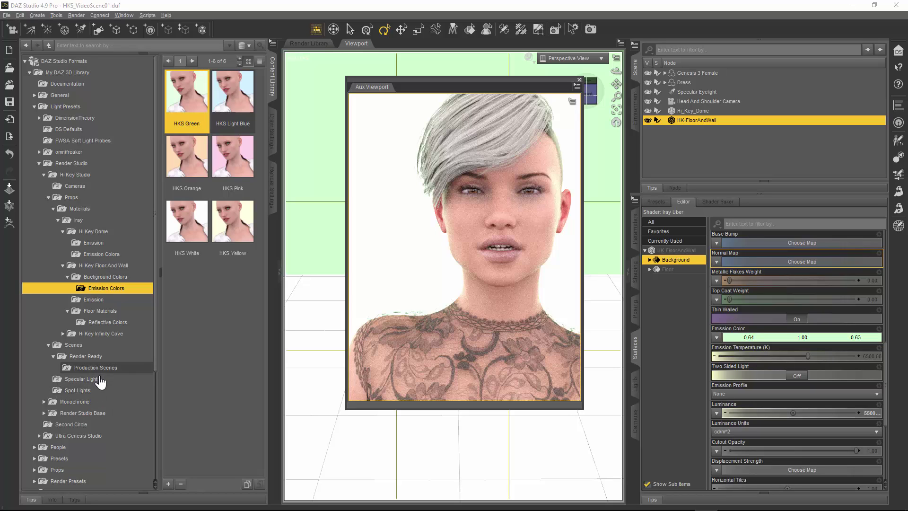
# Examine the Hi Key Studio Specular Light and Spot Lights presets, comparing the hard and soft Hi Key spotlights.
pyautogui.click(100, 381)
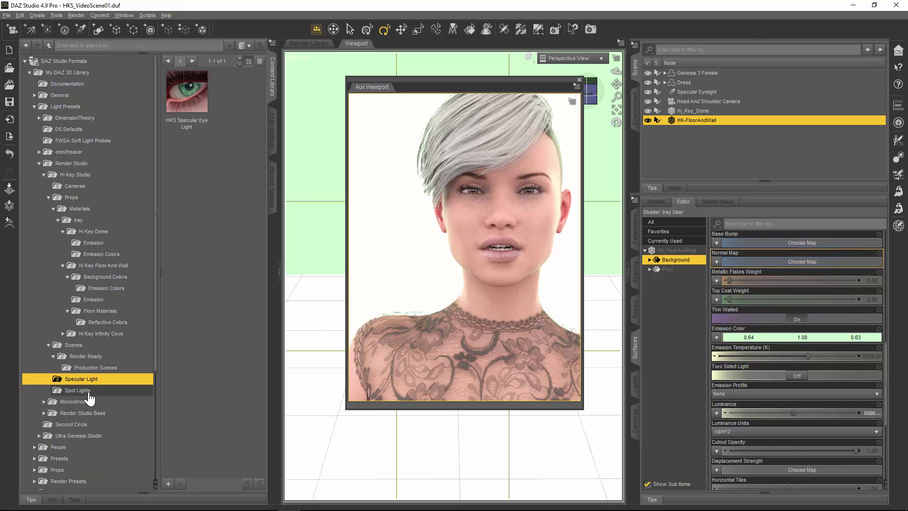
pyautogui.click(89, 396)
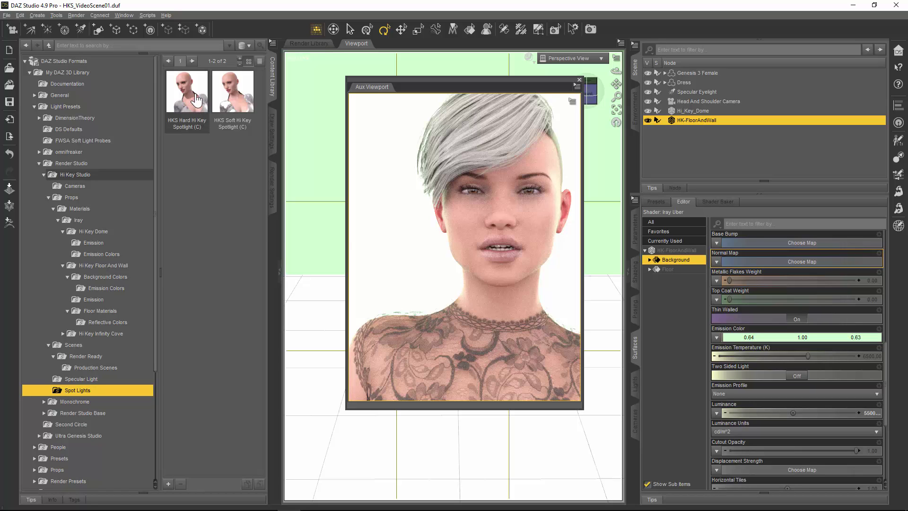
pyautogui.moveTo(197, 98)
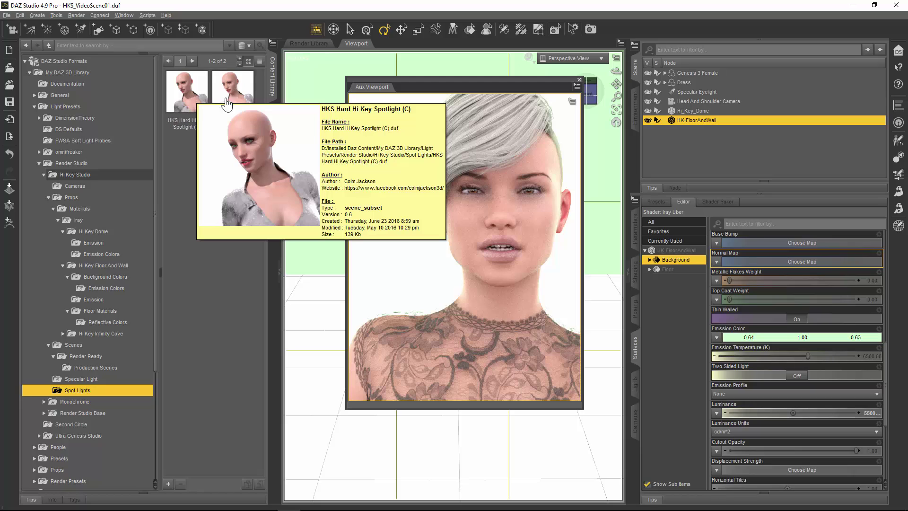
pyautogui.moveTo(239, 102)
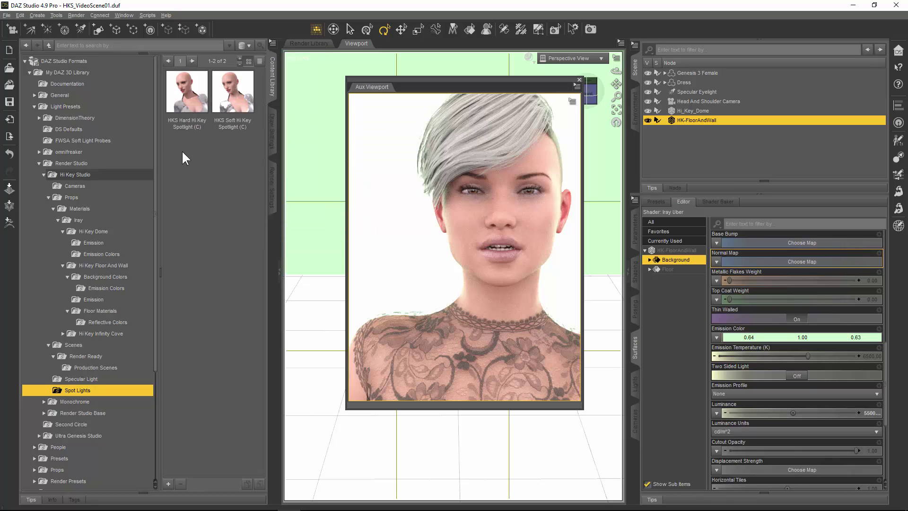
pyautogui.moveTo(237, 134)
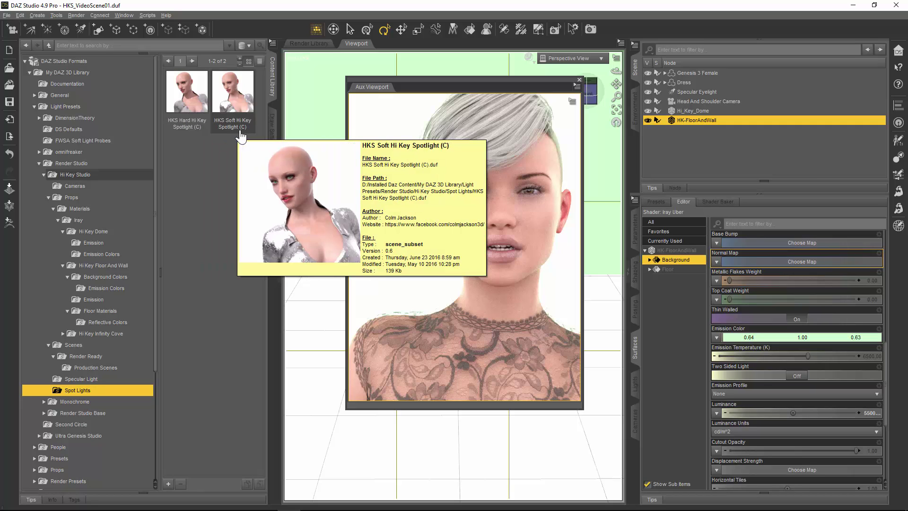
pyautogui.moveTo(198, 136)
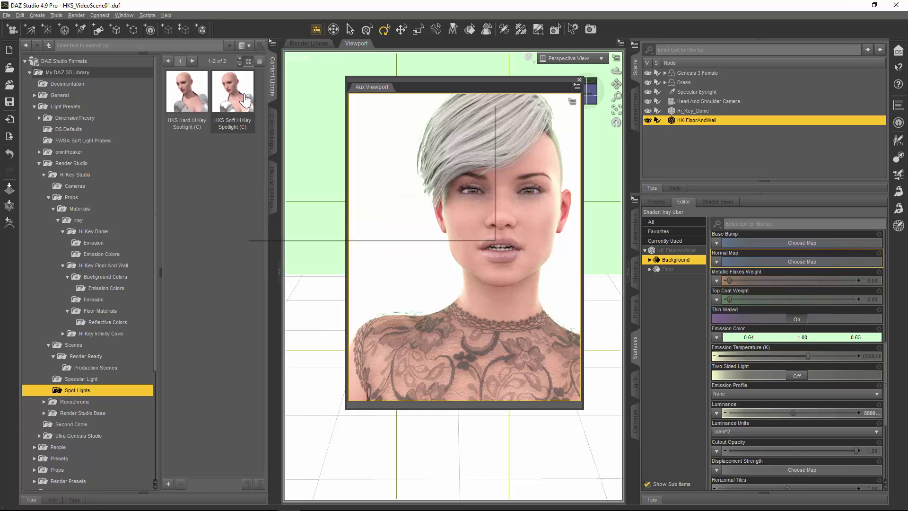
pyautogui.doubleClick(195, 109)
pyautogui.moveTo(191, 109)
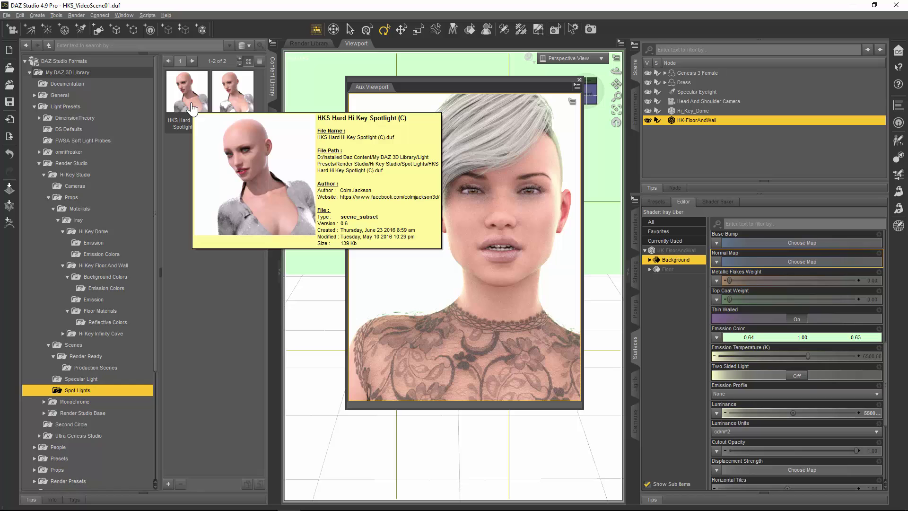
# Add the HKS Hard Hi Key Spotlight (C) preset to the scene and inspect the light's placement around the figure.
pyautogui.doubleClick(192, 109)
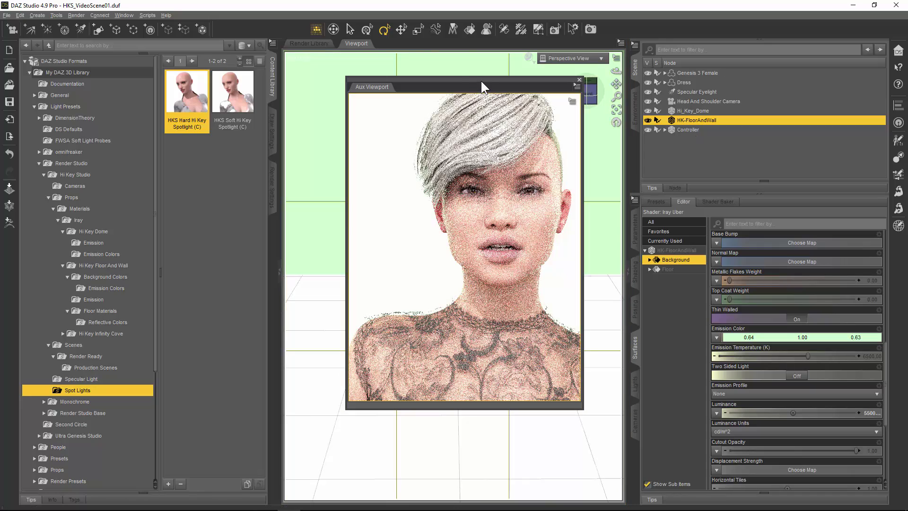
pyautogui.moveTo(481, 83); pyautogui.dragTo(907, 161)
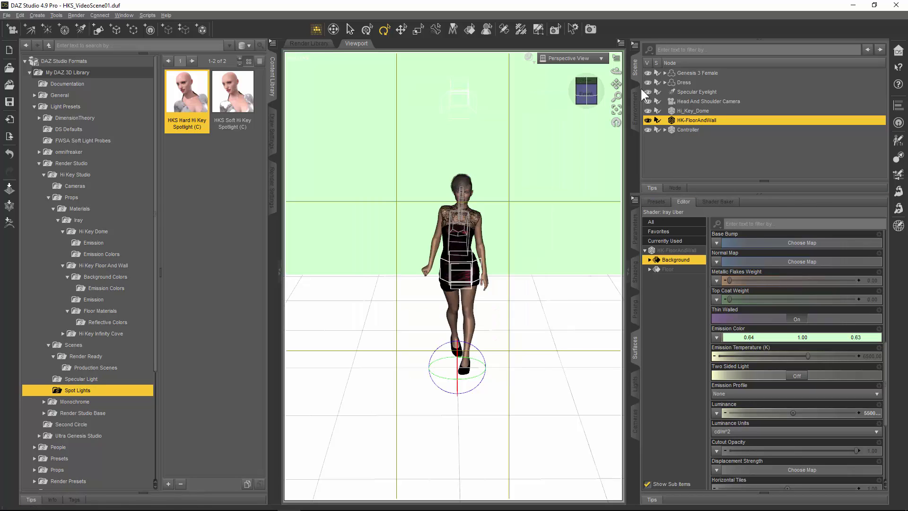
pyautogui.click(664, 129)
pyautogui.click(701, 138)
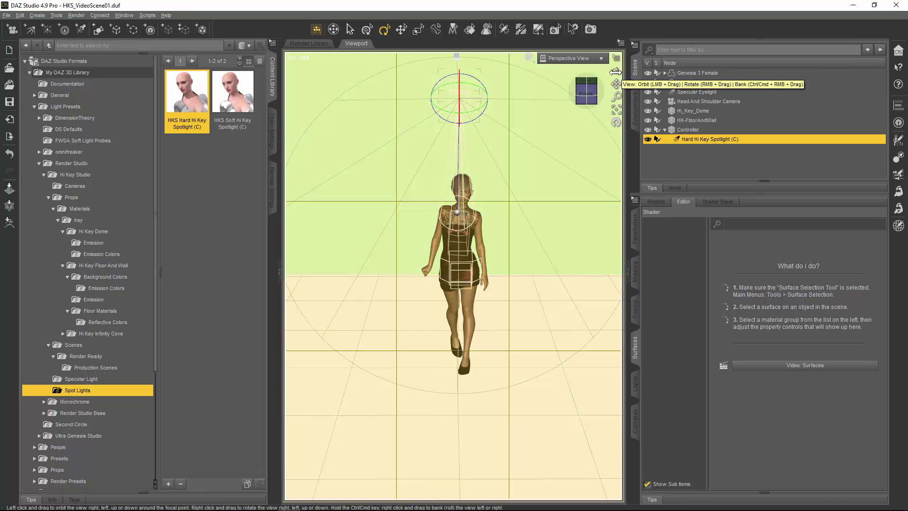
pyautogui.moveTo(615, 72); pyautogui.dragTo(496, 92)
pyautogui.moveTo(804, 124); pyautogui.dragTo(829, 128)
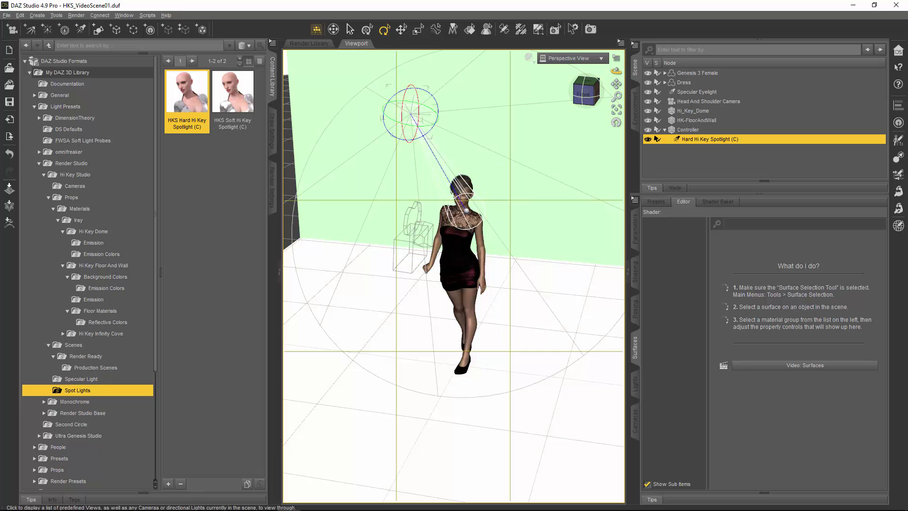
pyautogui.moveTo(907, 127); pyautogui.dragTo(420, 124)
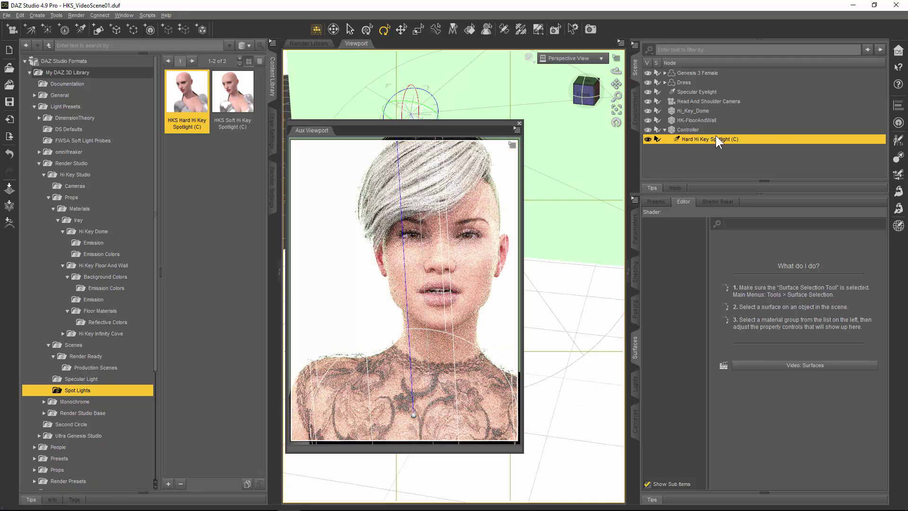
# Rotate the spotlight's Controller about the Y axis to about 39.79 degrees, keeping the portrait preview clear of the figure.
pyautogui.click(692, 131)
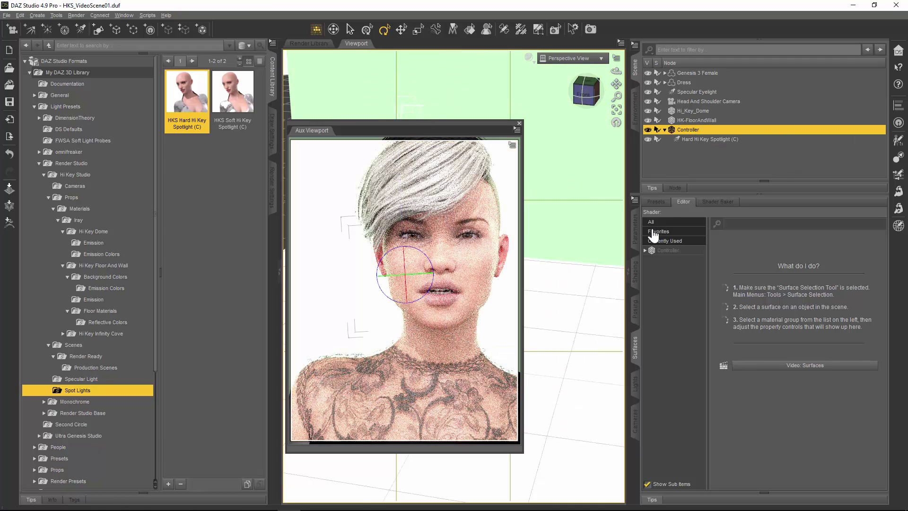
pyautogui.click(633, 231)
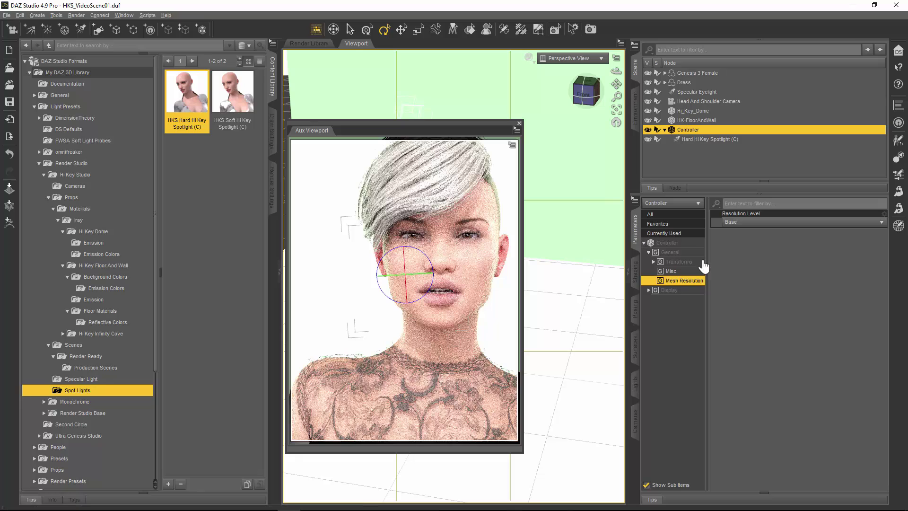
pyautogui.click(691, 244)
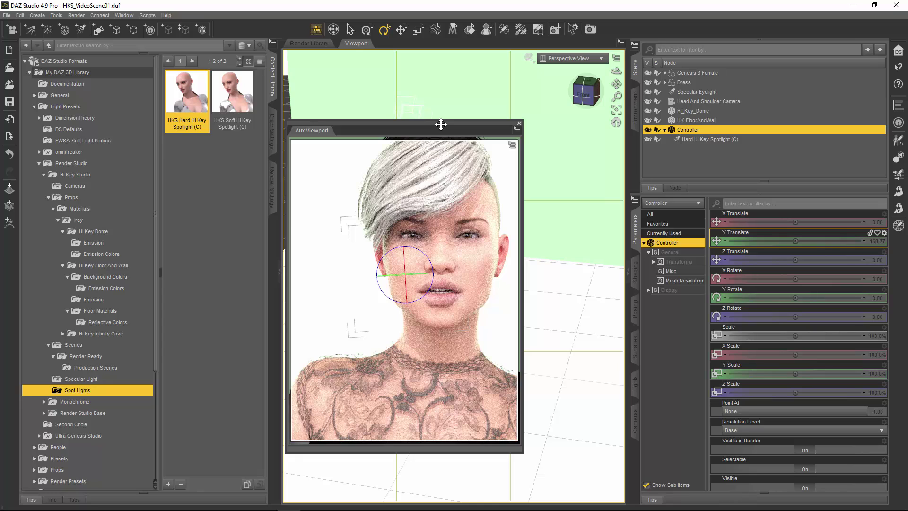
pyautogui.moveTo(440, 126); pyautogui.dragTo(192, 139)
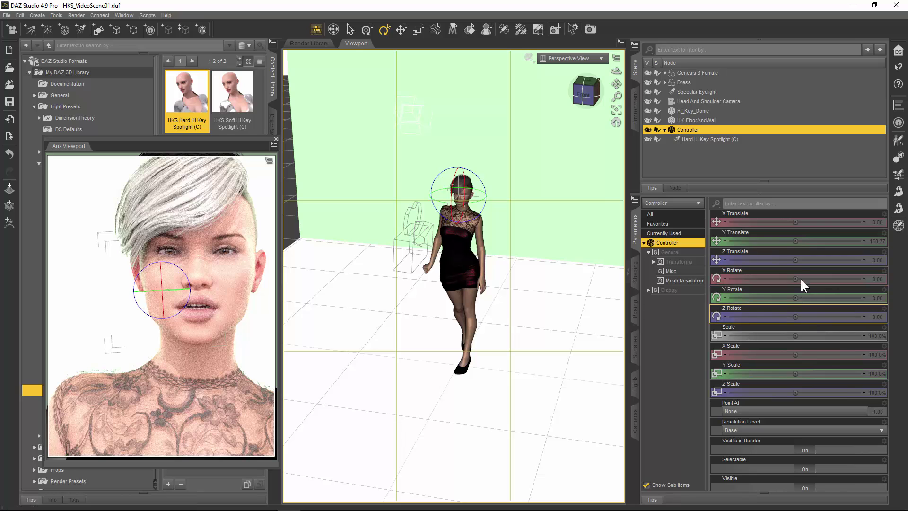
pyautogui.moveTo(796, 298); pyautogui.dragTo(824, 297)
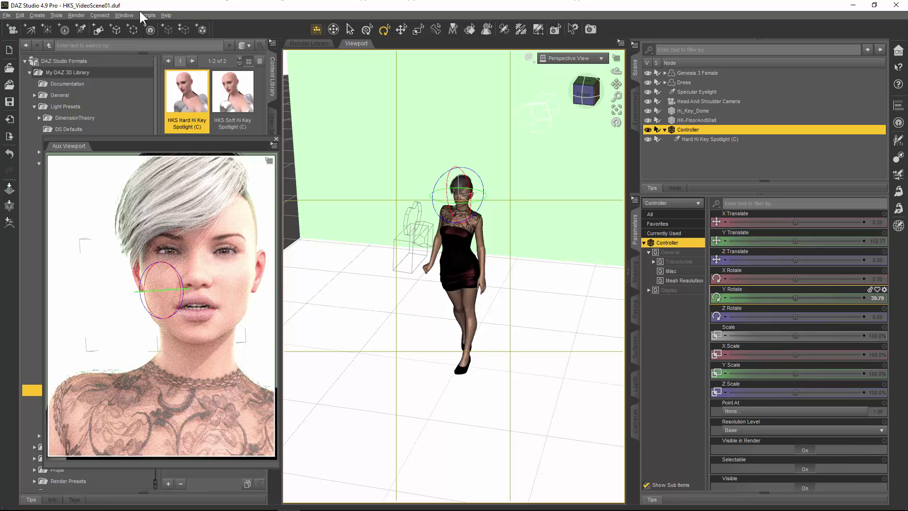
pyautogui.moveTo(246, 111)
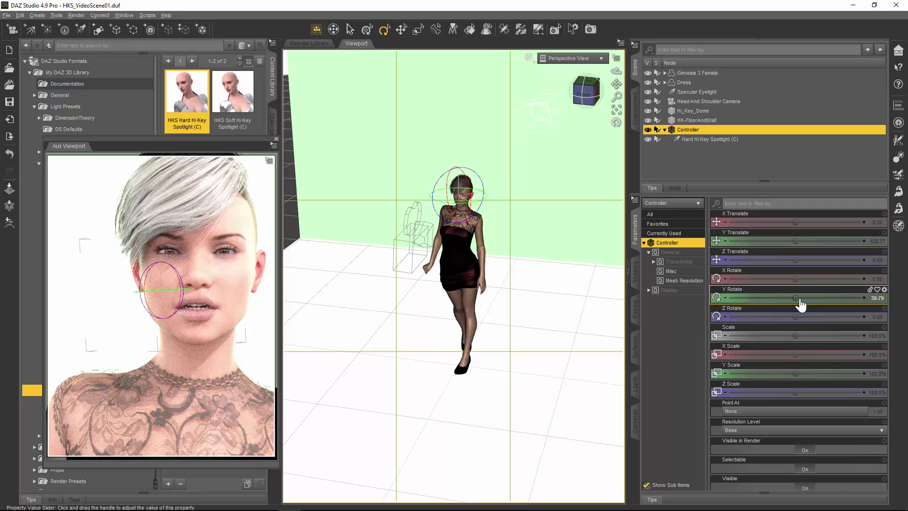
# Set the Controller's Y Rotate to -45 to swing the spotlight to the figure's other side.
pyautogui.click(875, 297)
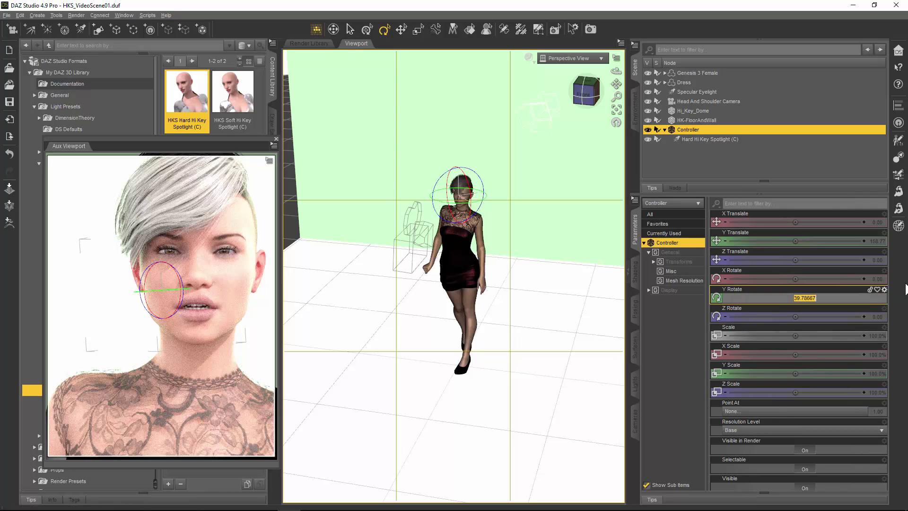
pyautogui.press('BackSpace')
pyautogui.write('-45')
pyautogui.press('Return')
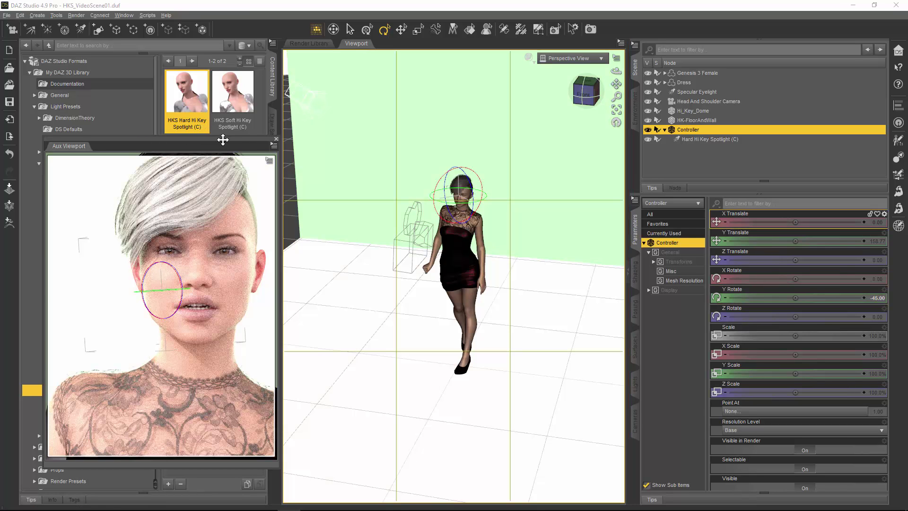
# Examine the Hi Key Studio Production Scenes presets, including HKS De-Light and HKS Soft And Smooth.
pyautogui.moveTo(223, 140); pyautogui.dragTo(591, 135)
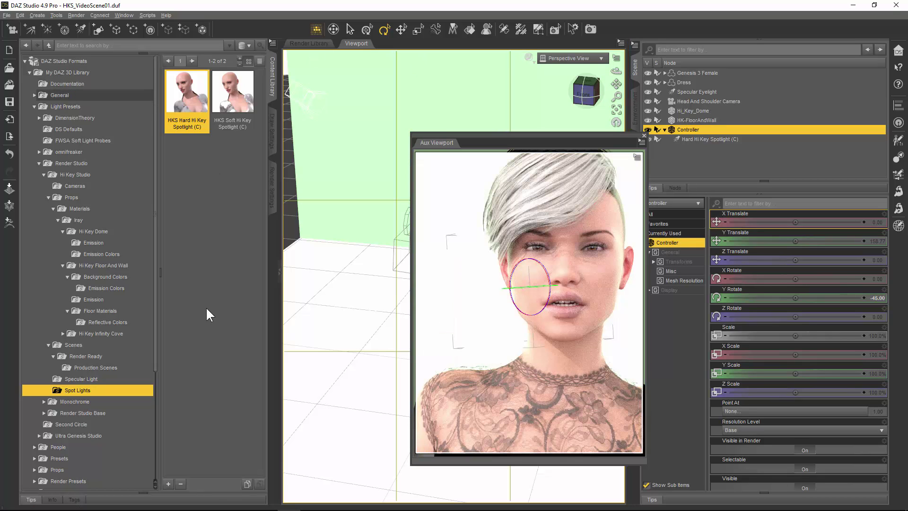
pyautogui.click(108, 347)
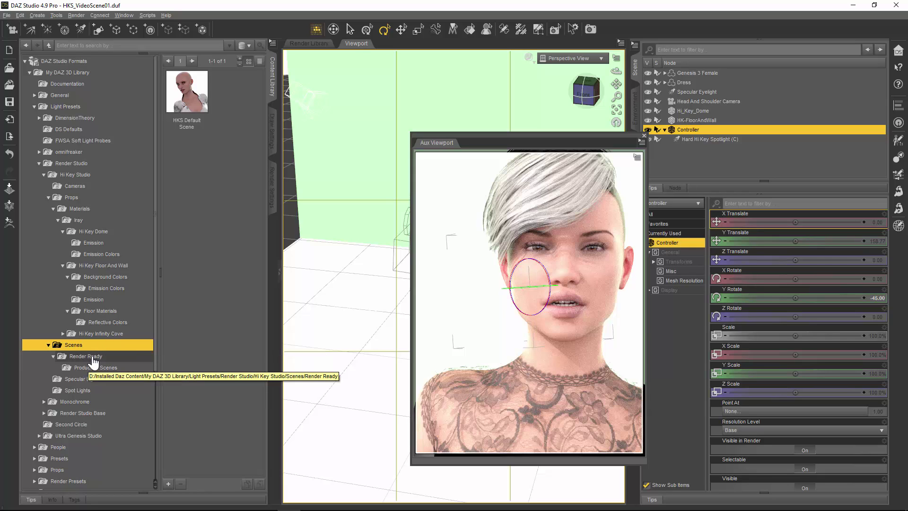
pyautogui.click(92, 355)
pyautogui.click(99, 369)
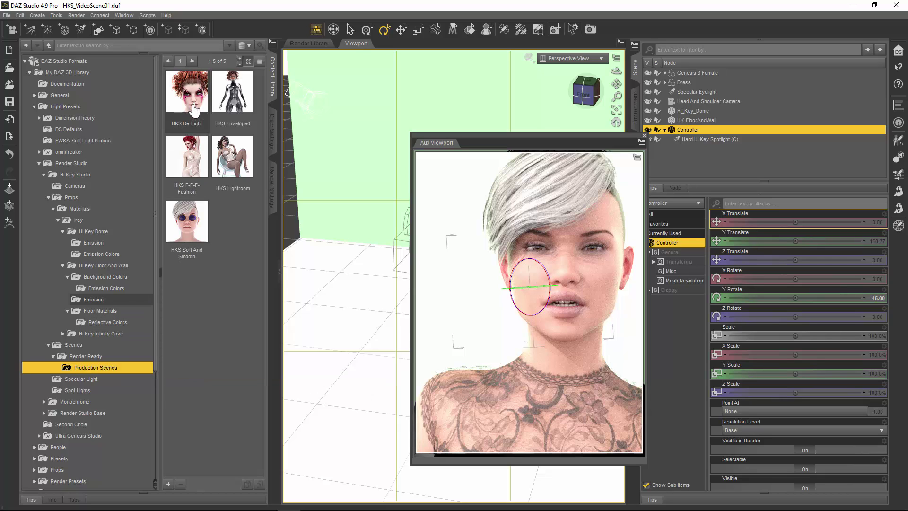
pyautogui.moveTo(193, 110)
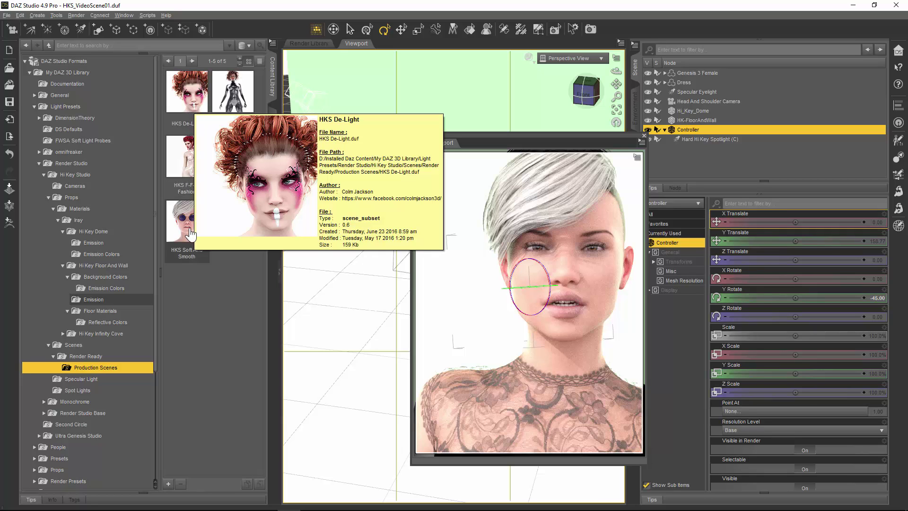
pyautogui.moveTo(190, 233)
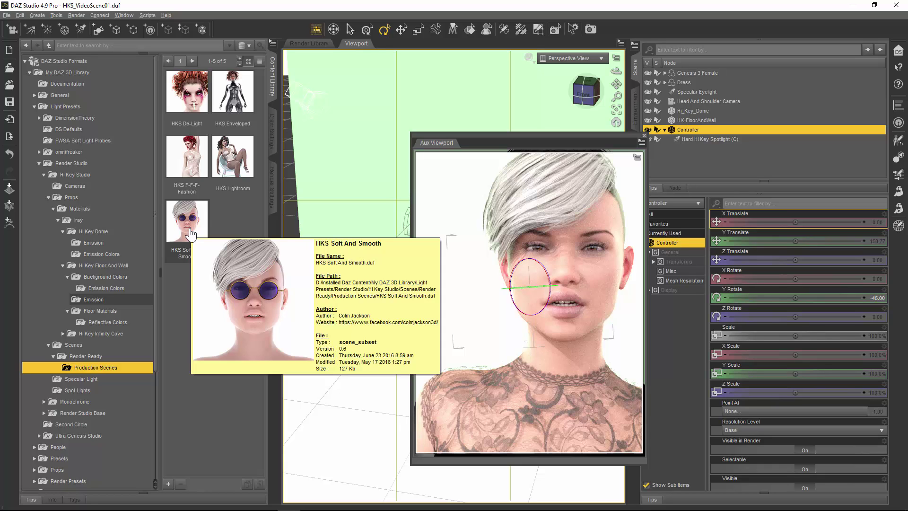
pyautogui.moveTo(241, 164)
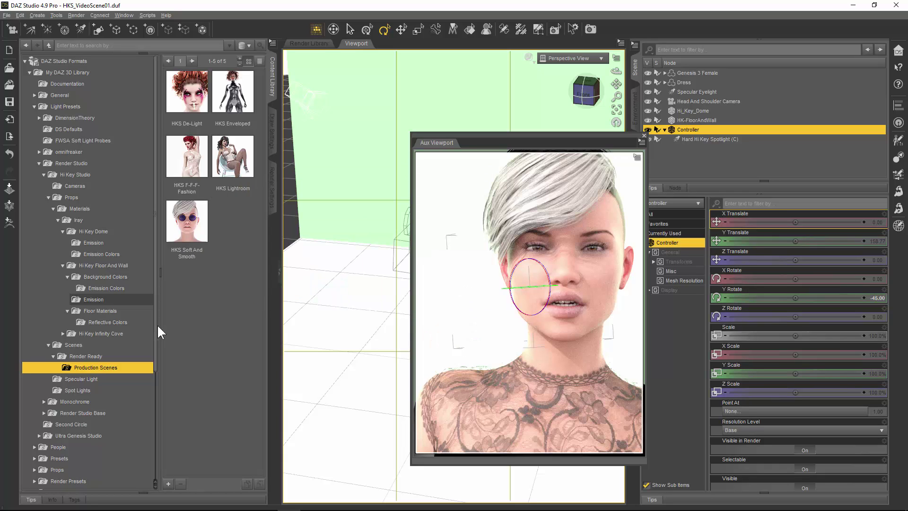
# Examine the HKS Render Ready scene presets 01 to 10, comparing the lighting in their preview images.
pyautogui.click(105, 357)
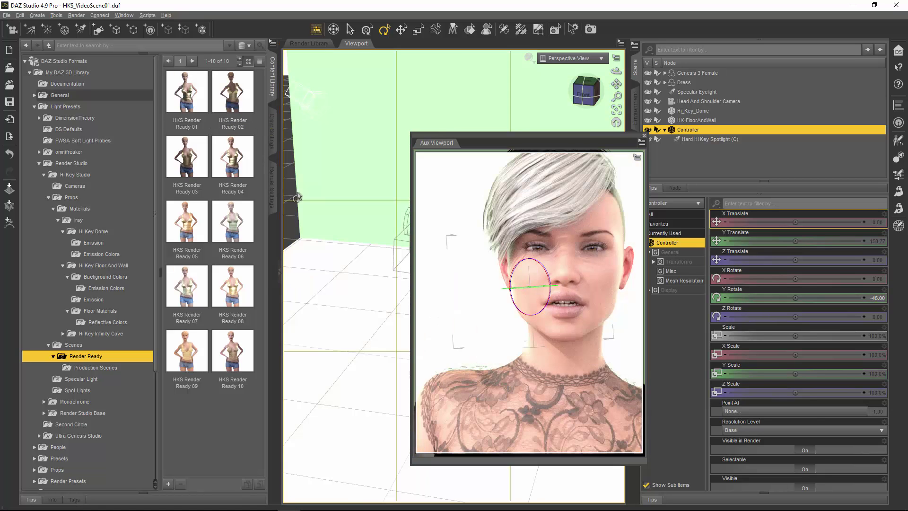
pyautogui.moveTo(188, 223)
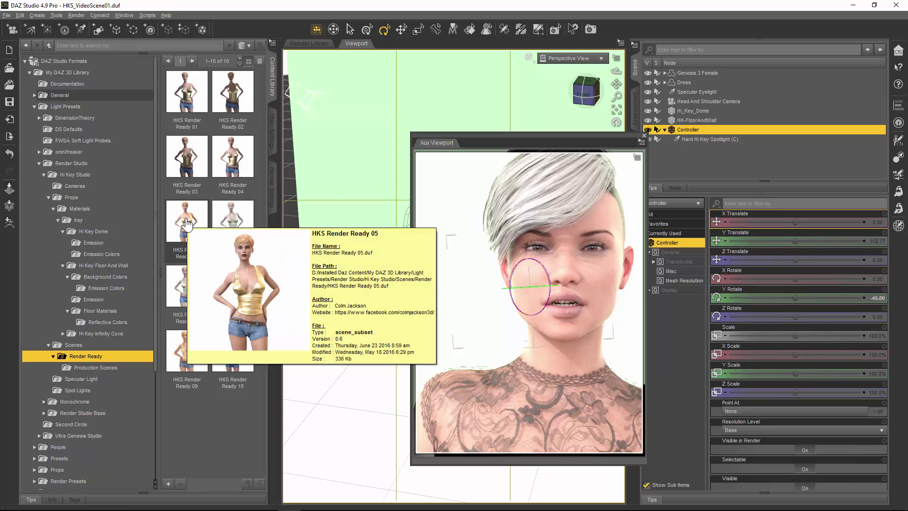
pyautogui.moveTo(198, 170)
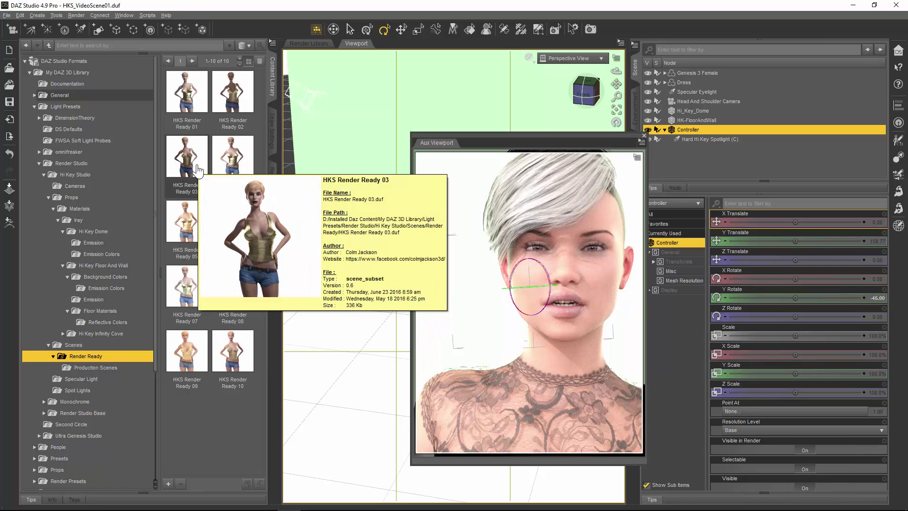
pyautogui.moveTo(199, 353)
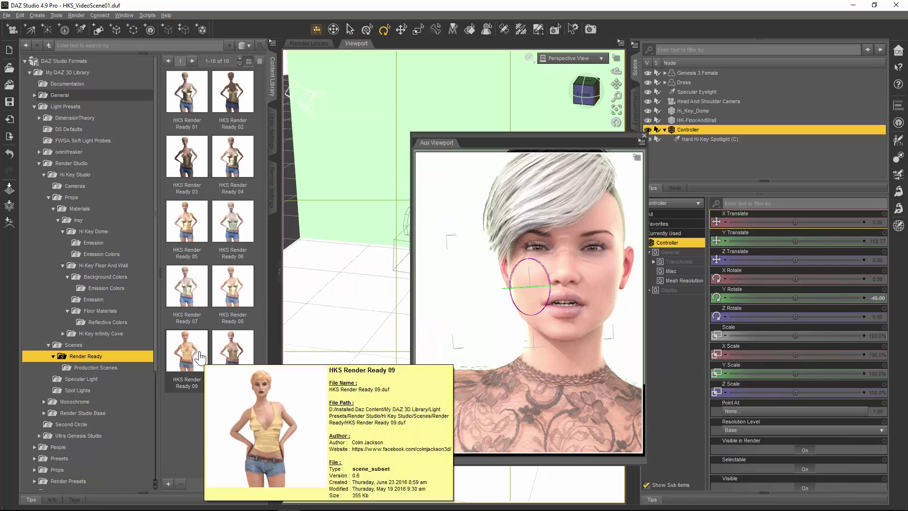
pyautogui.moveTo(242, 349)
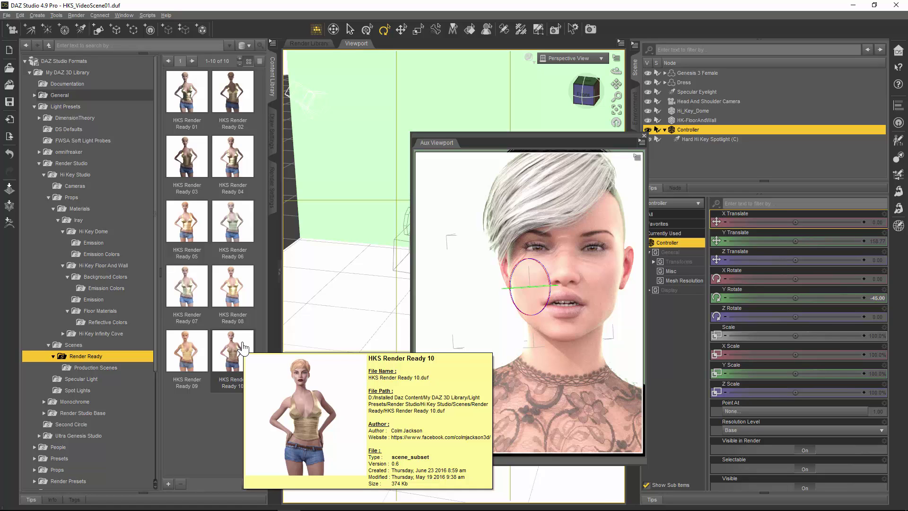
pyautogui.moveTo(226, 289)
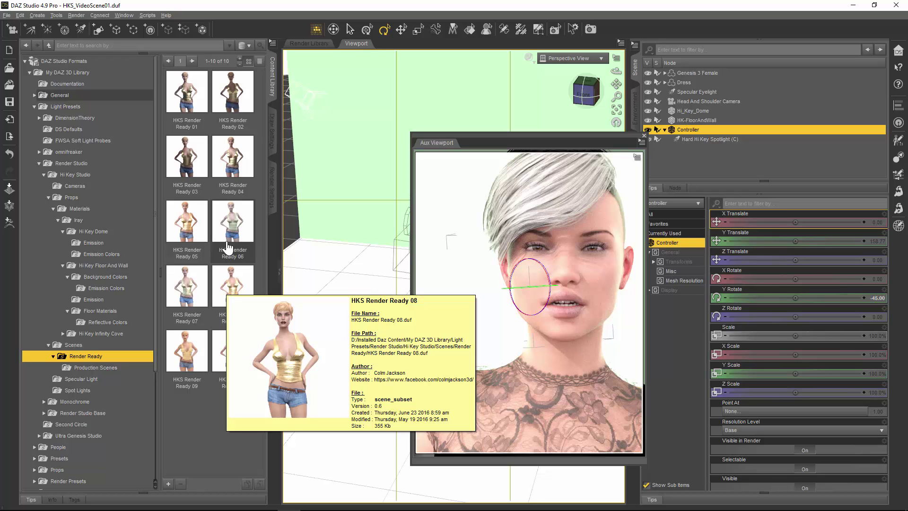
pyautogui.moveTo(231, 226)
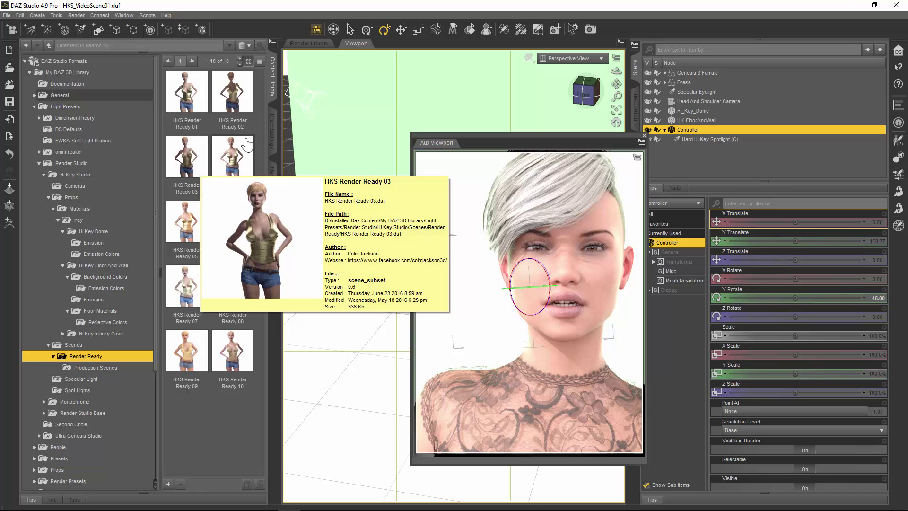
pyautogui.moveTo(242, 151)
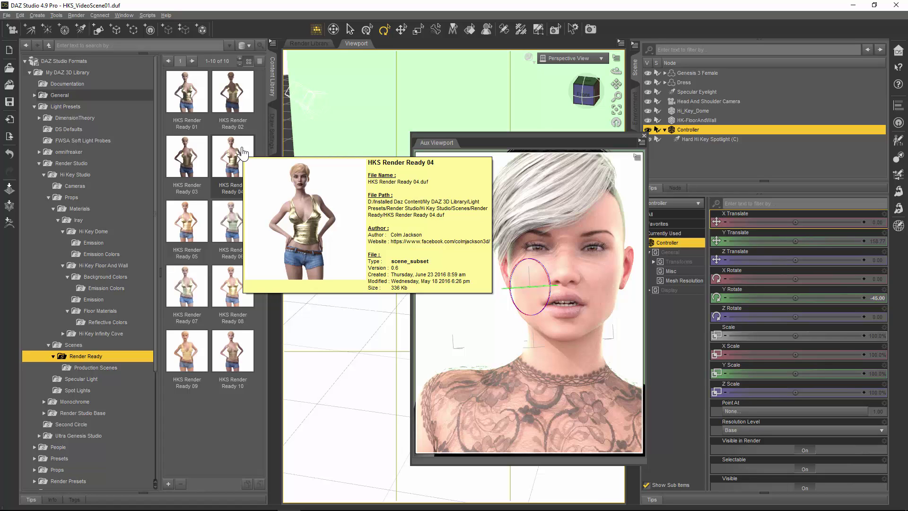
pyautogui.moveTo(192, 90)
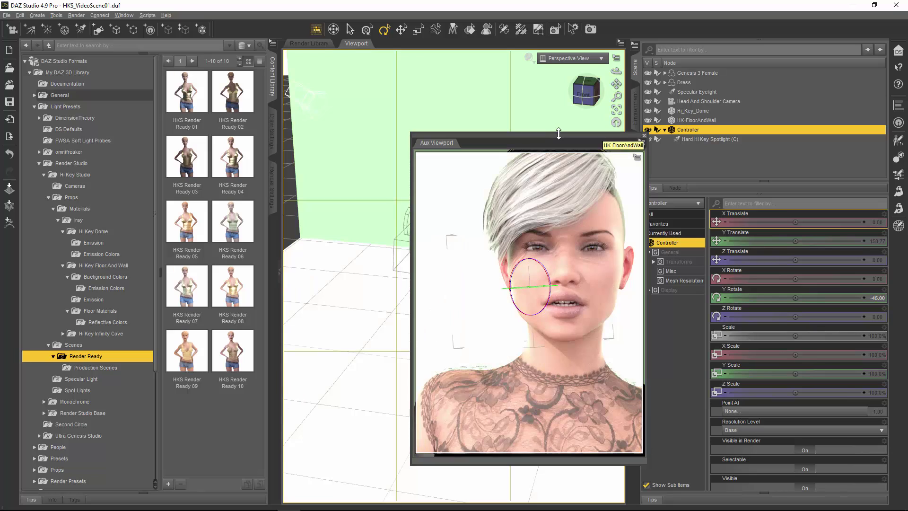
pyautogui.moveTo(558, 134); pyautogui.dragTo(435, 119)
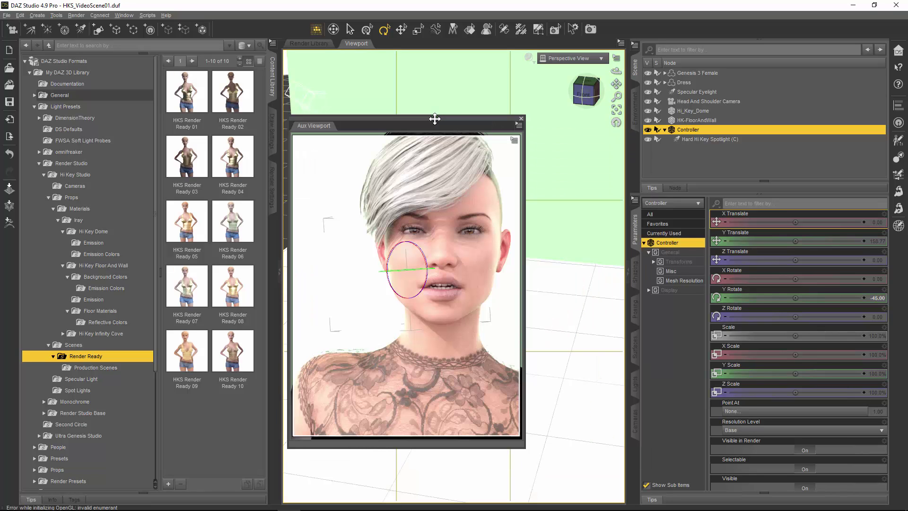